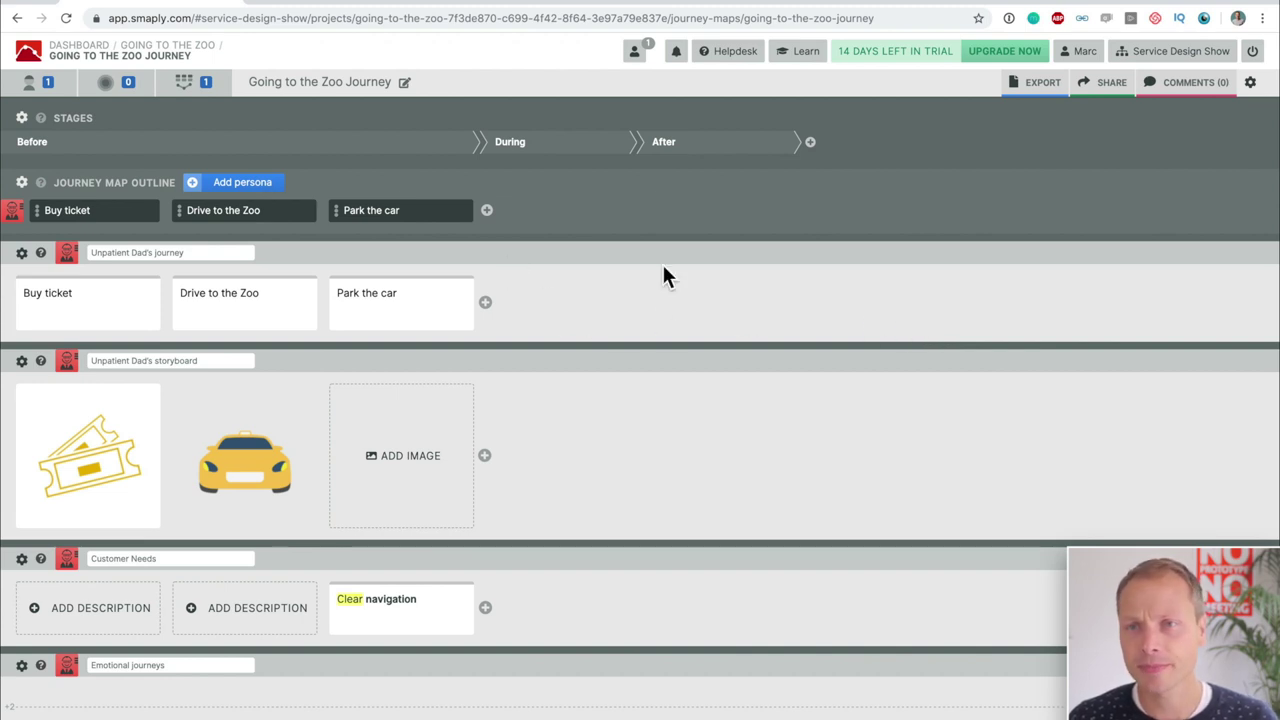
pyautogui.scroll(-5, 662, 277)
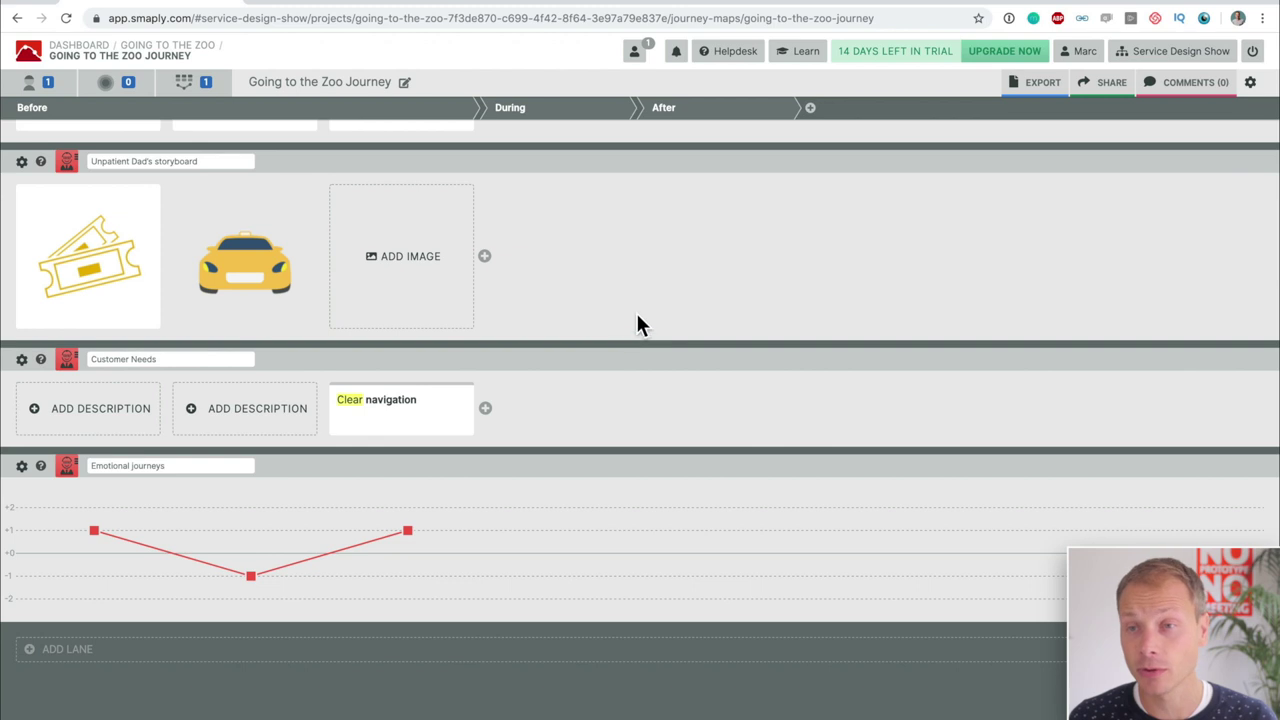
pyautogui.scroll(1, 640, 325)
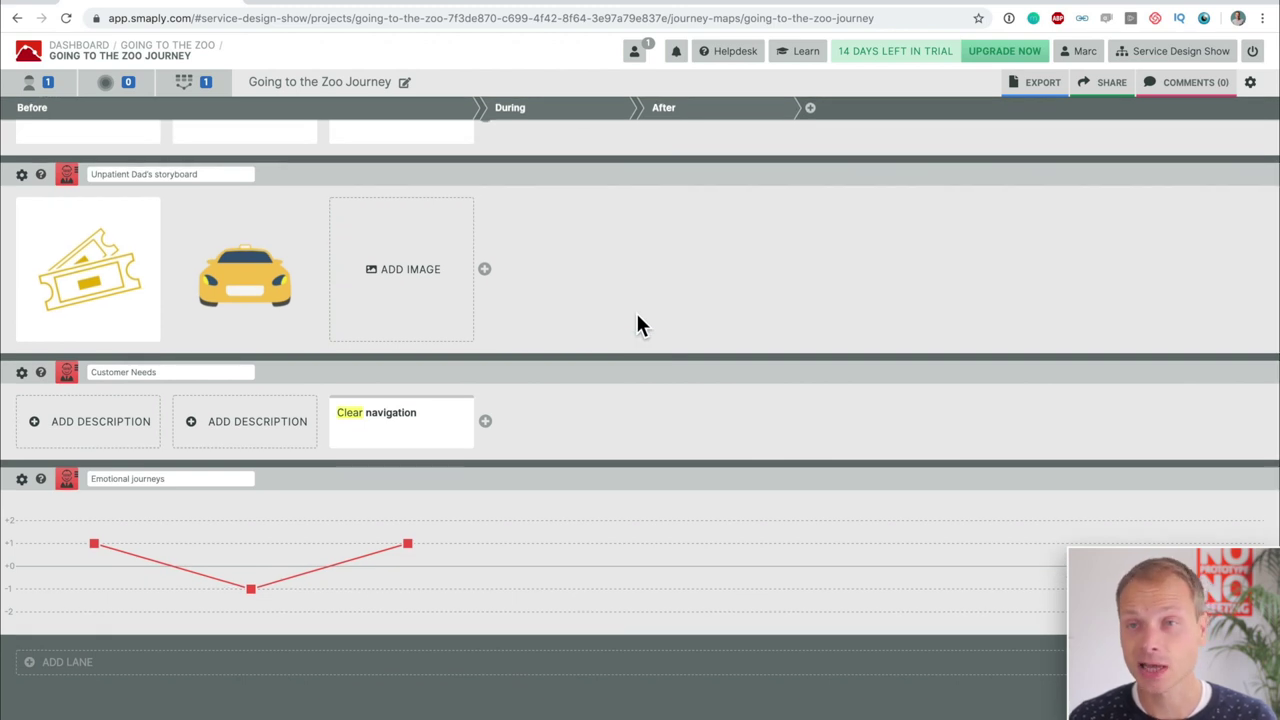
pyautogui.scroll(5, 638, 325)
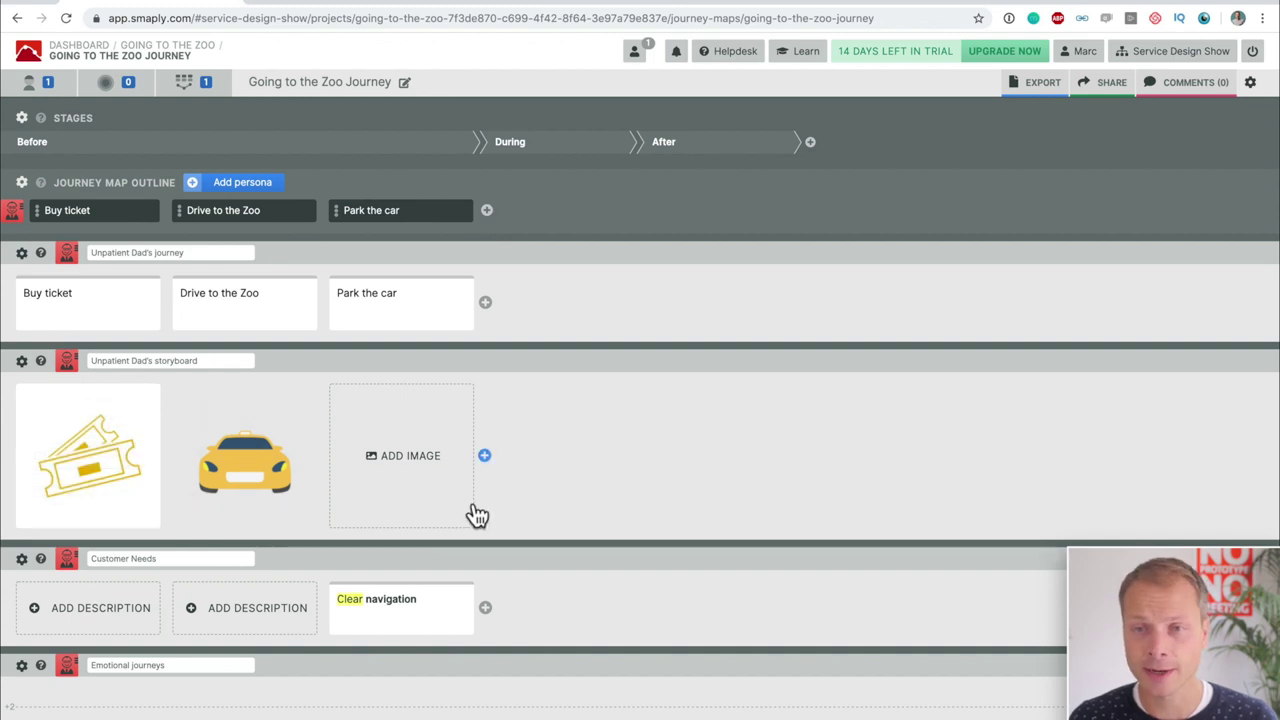
# Add the description "Build excitement" to the Customer Needs lane under the Drive to the Zoo step
pyautogui.scroll(-3, 477, 514)
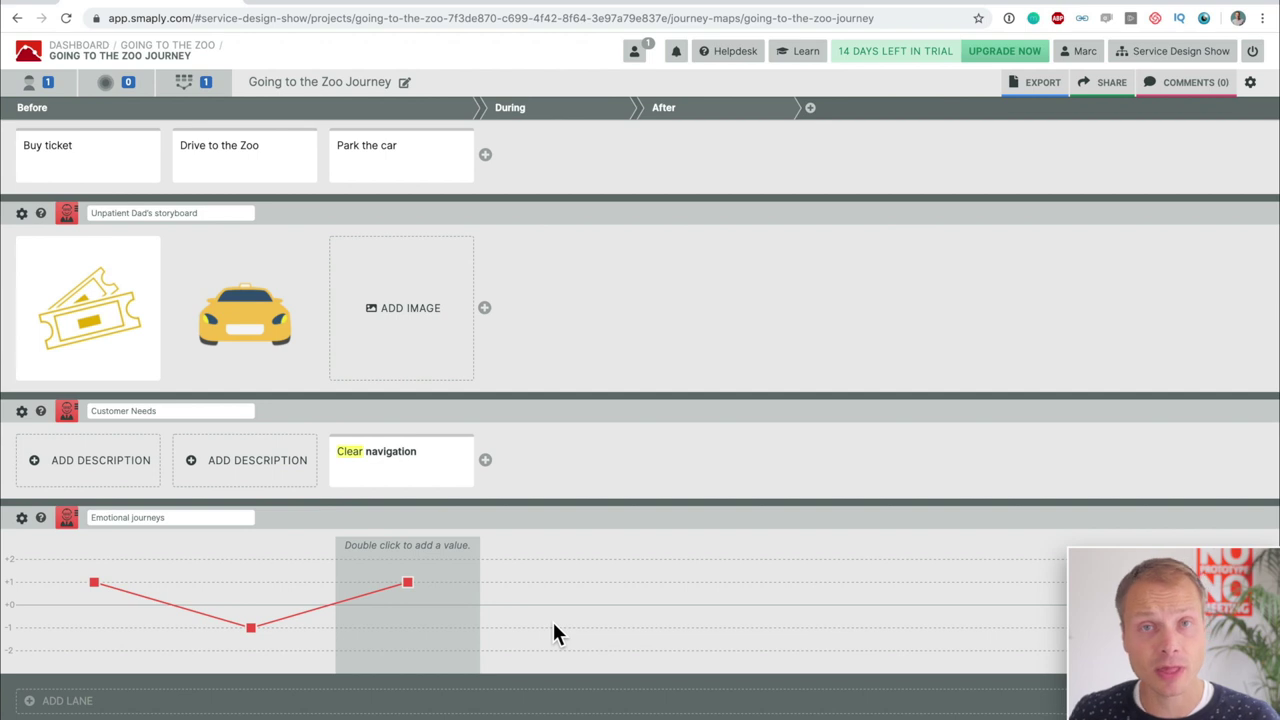
pyautogui.click(260, 478)
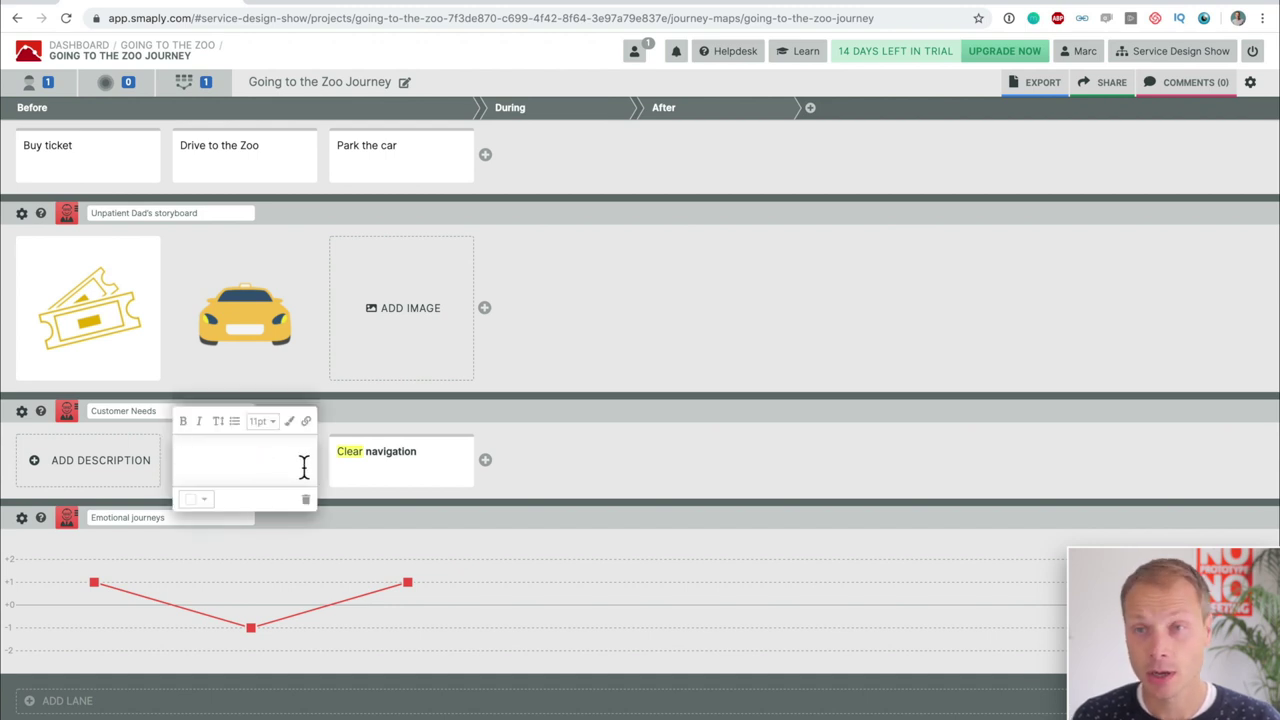
pyautogui.moveTo(232, 378)
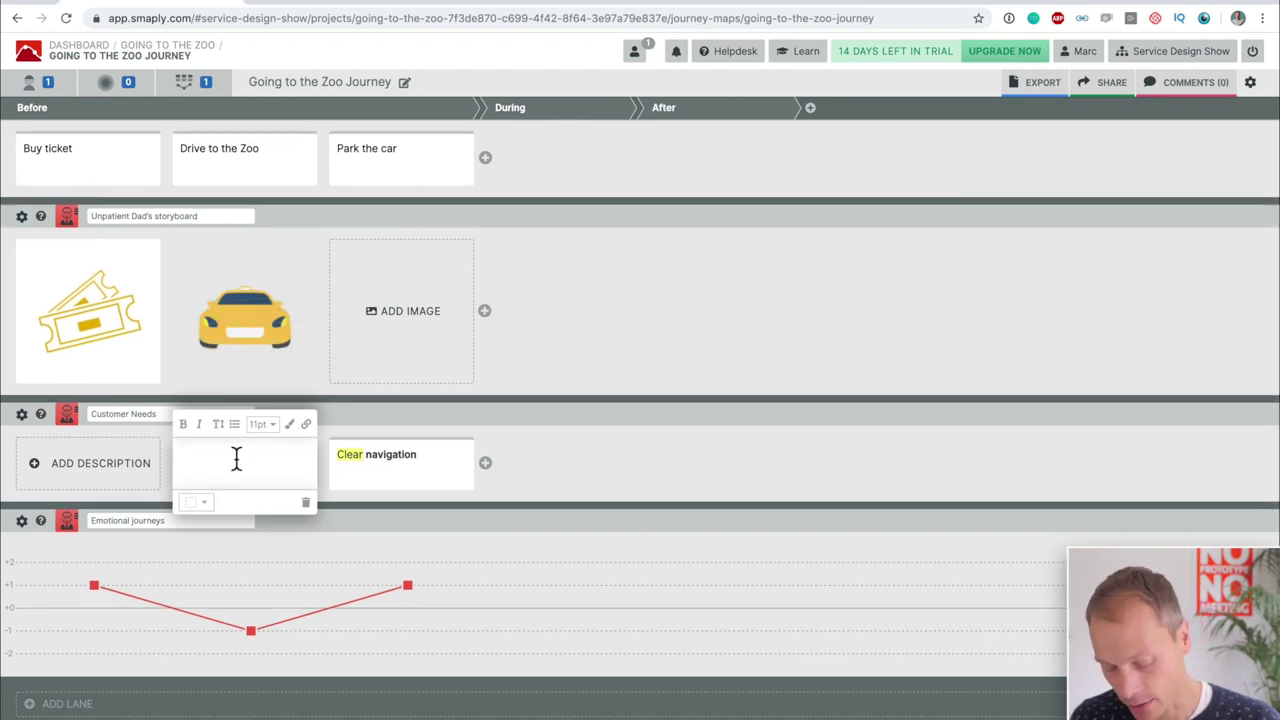
pyautogui.write('Build excitement')
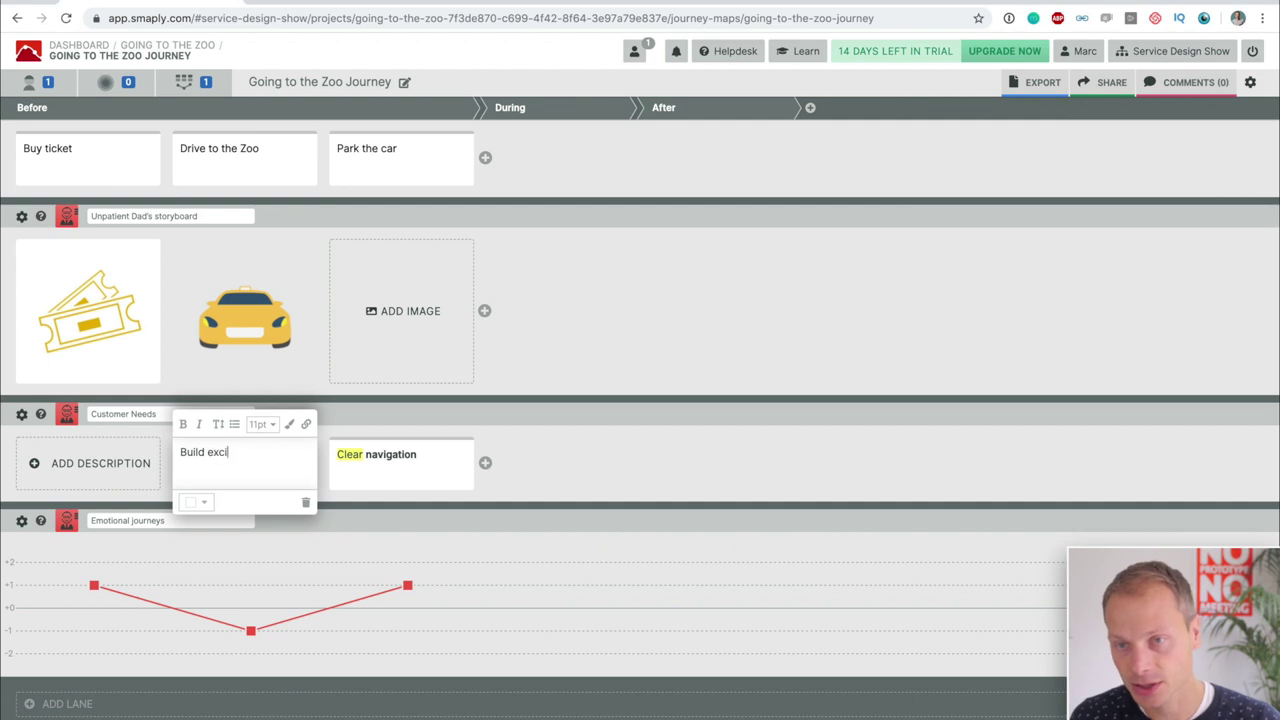
pyautogui.click(560, 486)
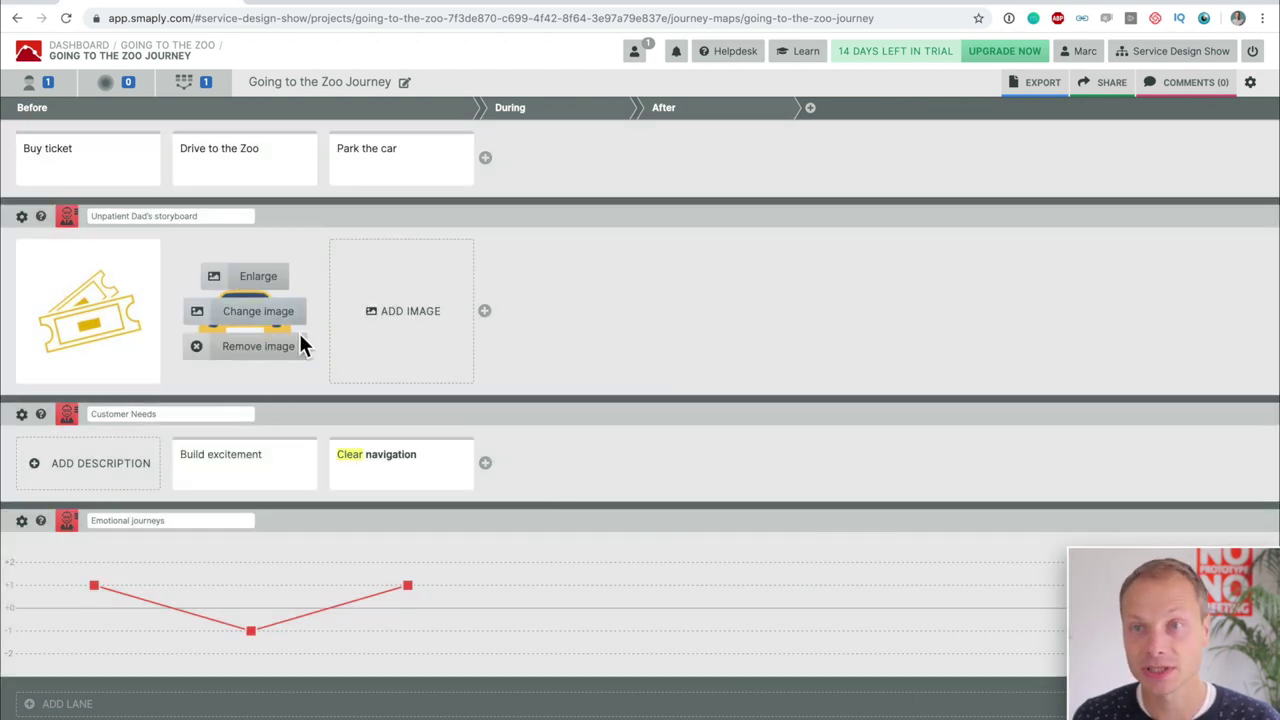
# Set the background colour of the "Build excitement" card in Customer Needs to green
pyautogui.click(270, 468)
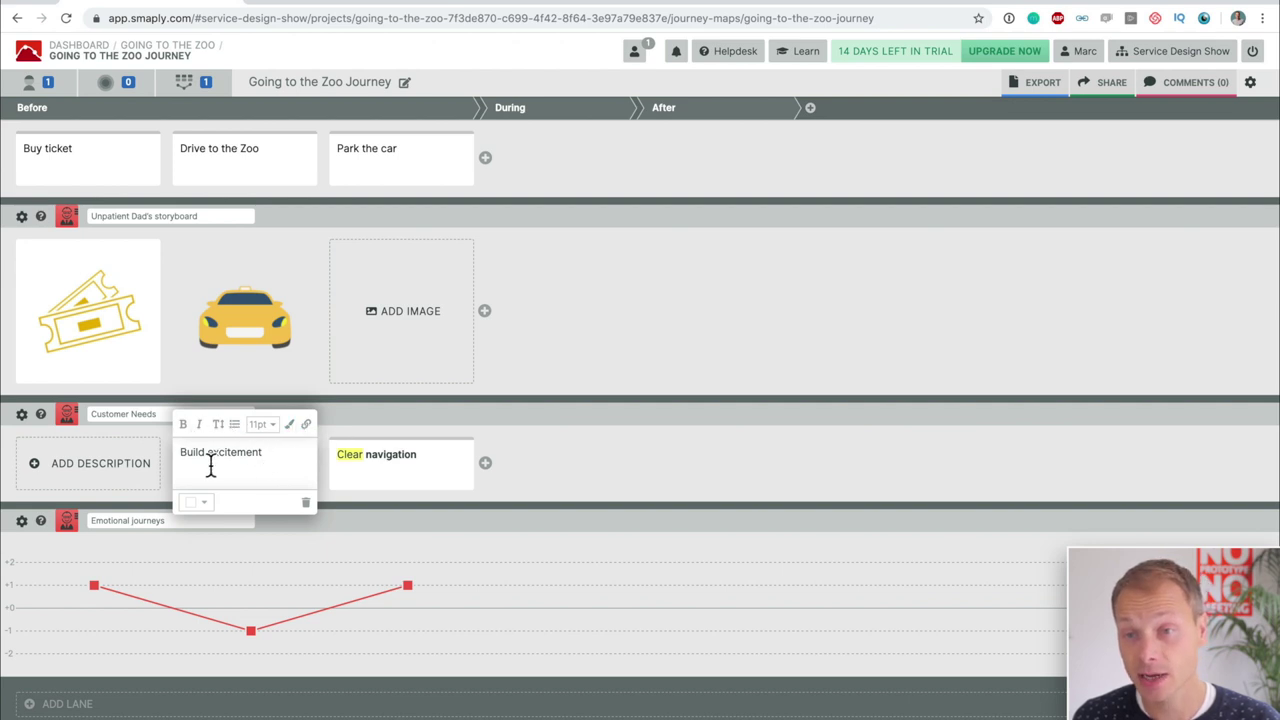
pyautogui.click(202, 507)
pyautogui.click(262, 553)
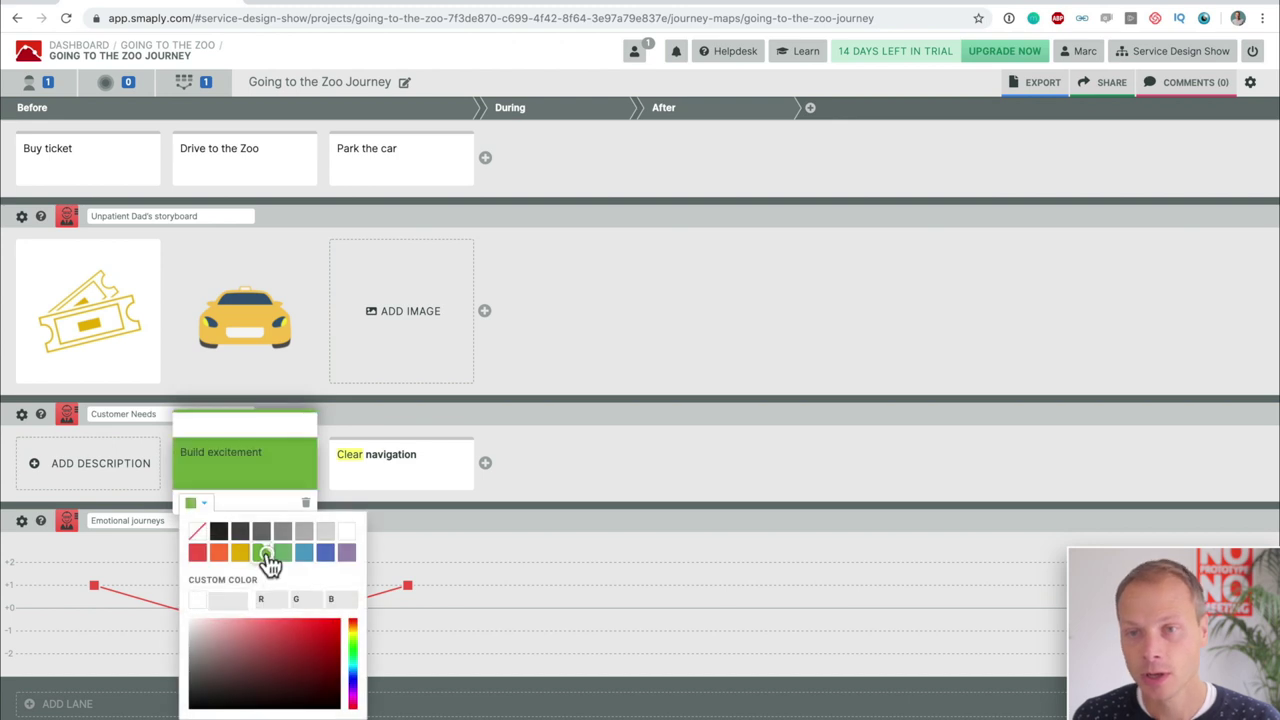
pyautogui.click(566, 451)
pyautogui.click(606, 451)
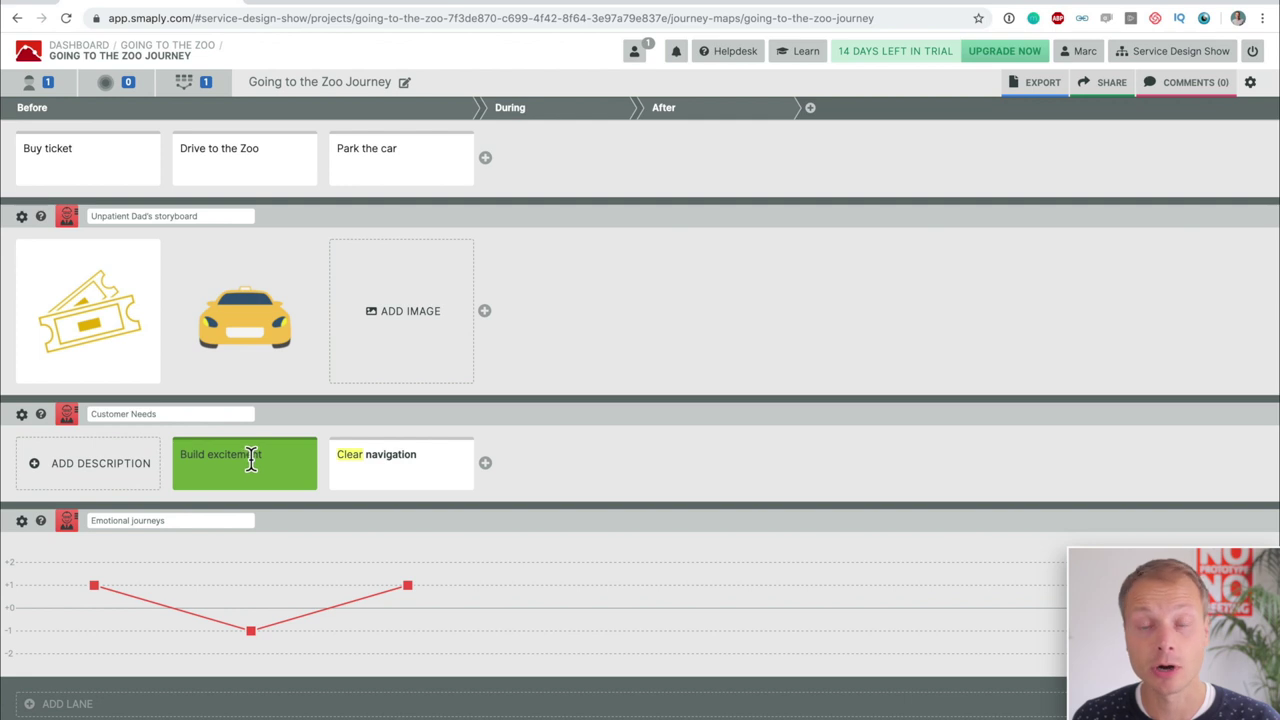
# Set the background colour of the "Clear navigation" card in Customer Needs to blue
pyautogui.click(392, 470)
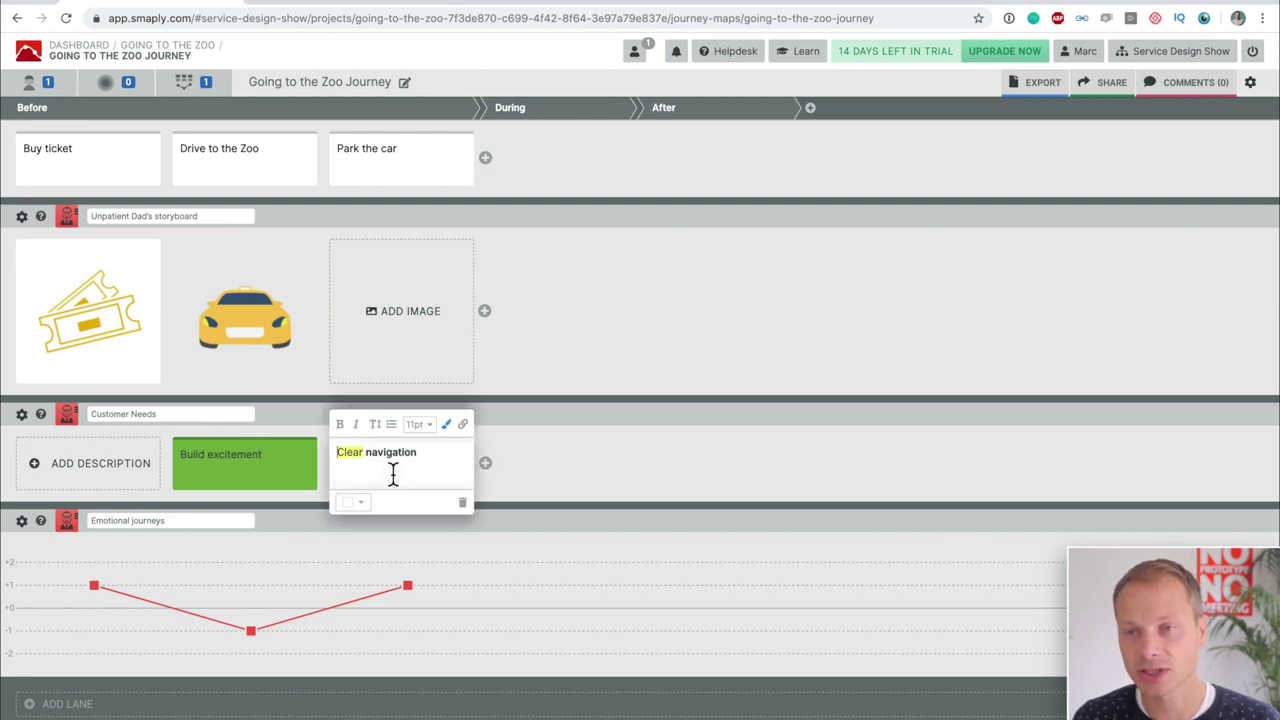
pyautogui.click(350, 510)
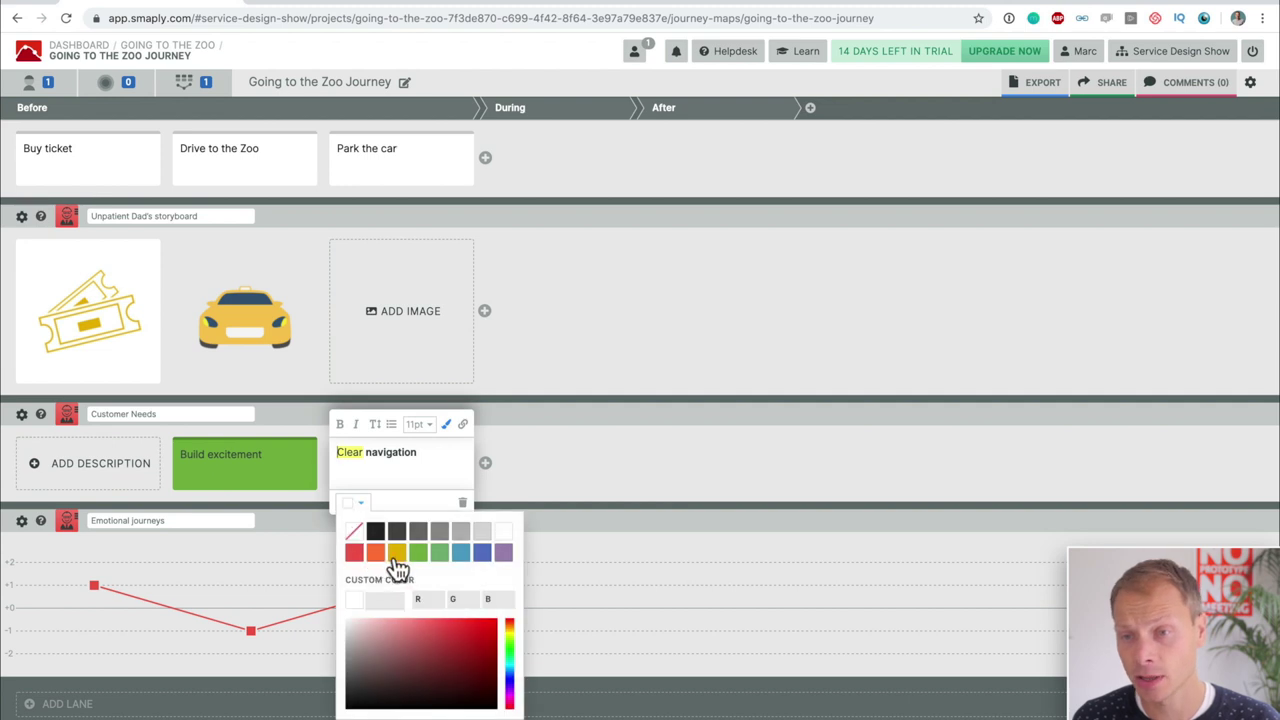
pyautogui.click(484, 556)
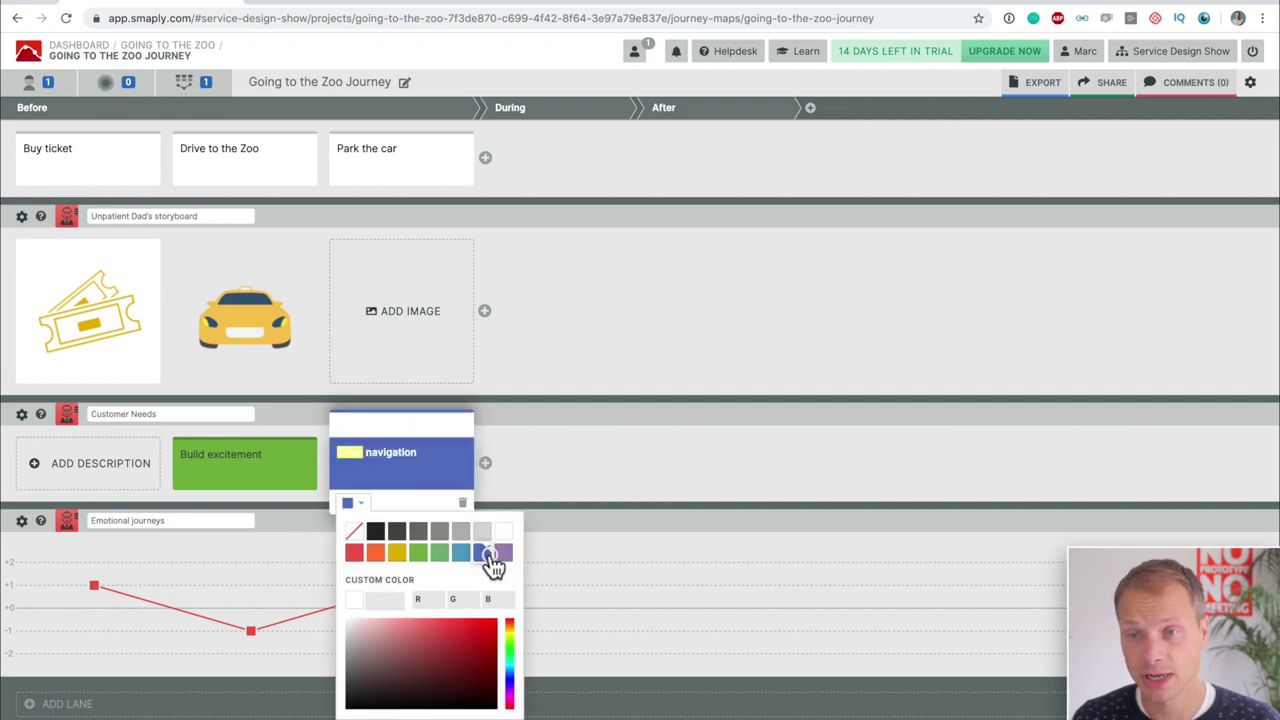
pyautogui.click(565, 476)
pyautogui.click(578, 465)
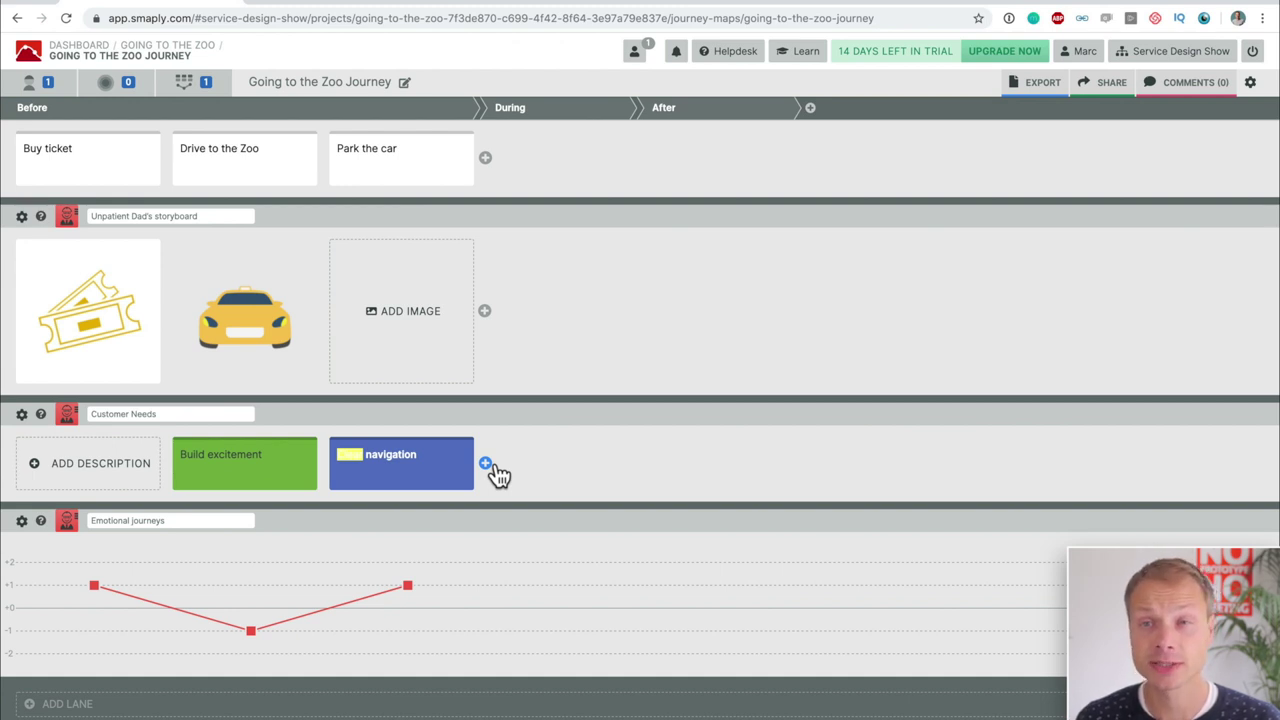
# Add the text "Go to detailed journey" below the title in the Buy ticket card, separated by a blank line
pyautogui.scroll(3, 499, 476)
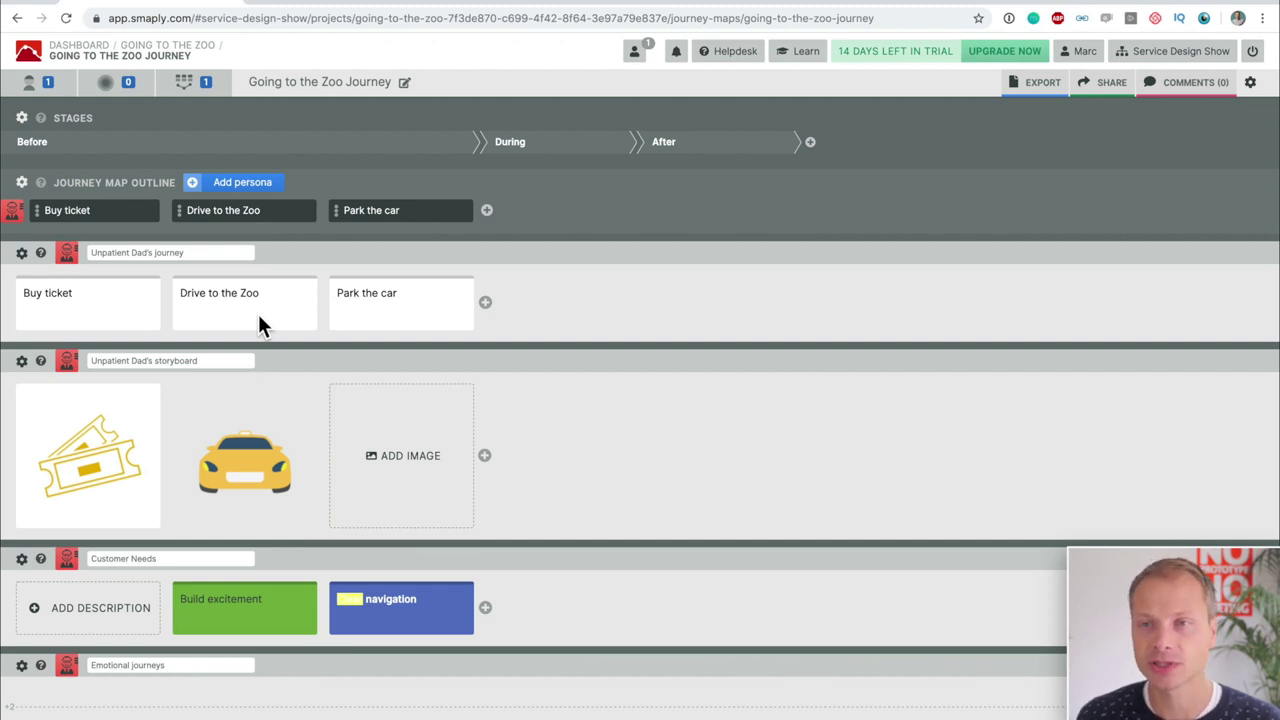
pyautogui.click(120, 303)
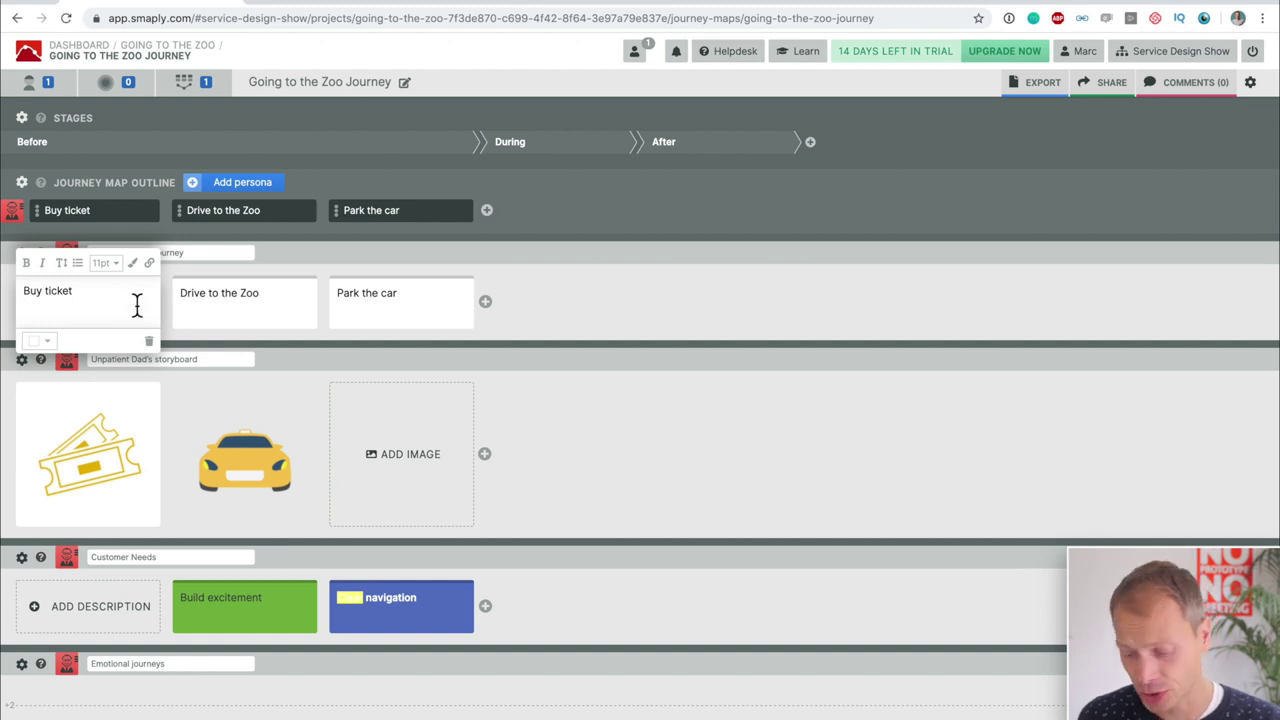
pyautogui.press('Return')
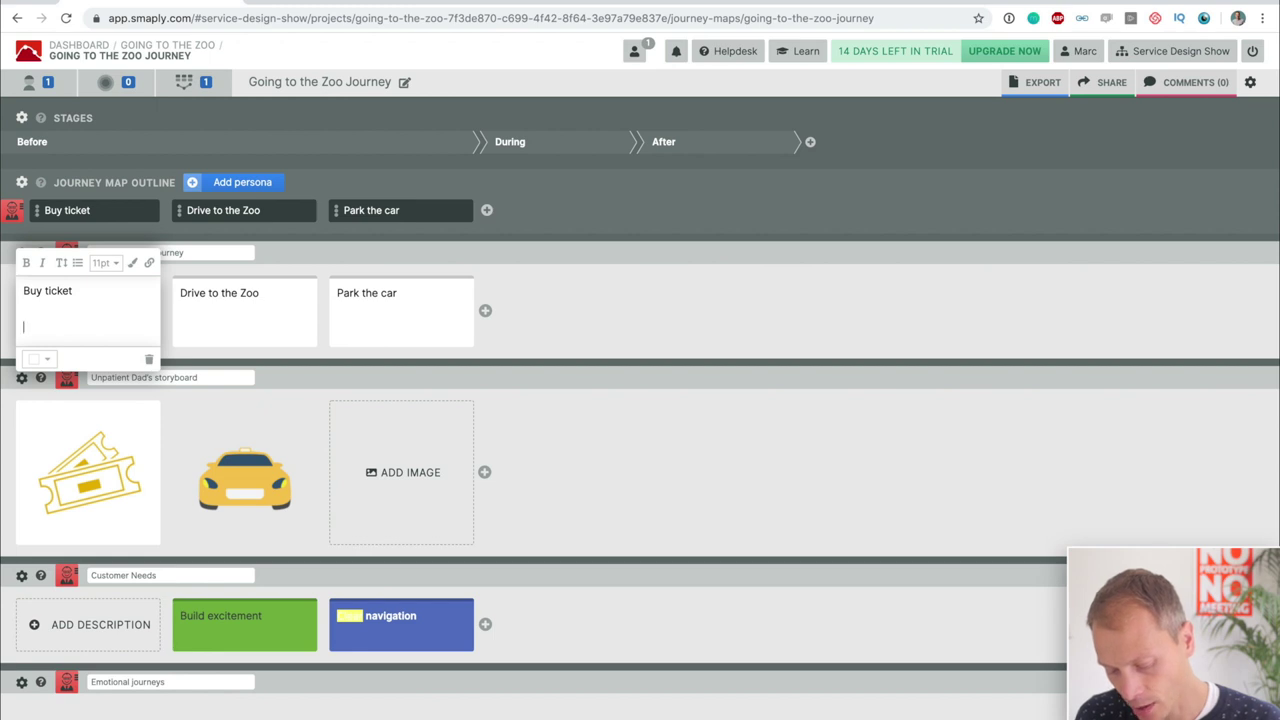
pyautogui.write('Go to detaialed')
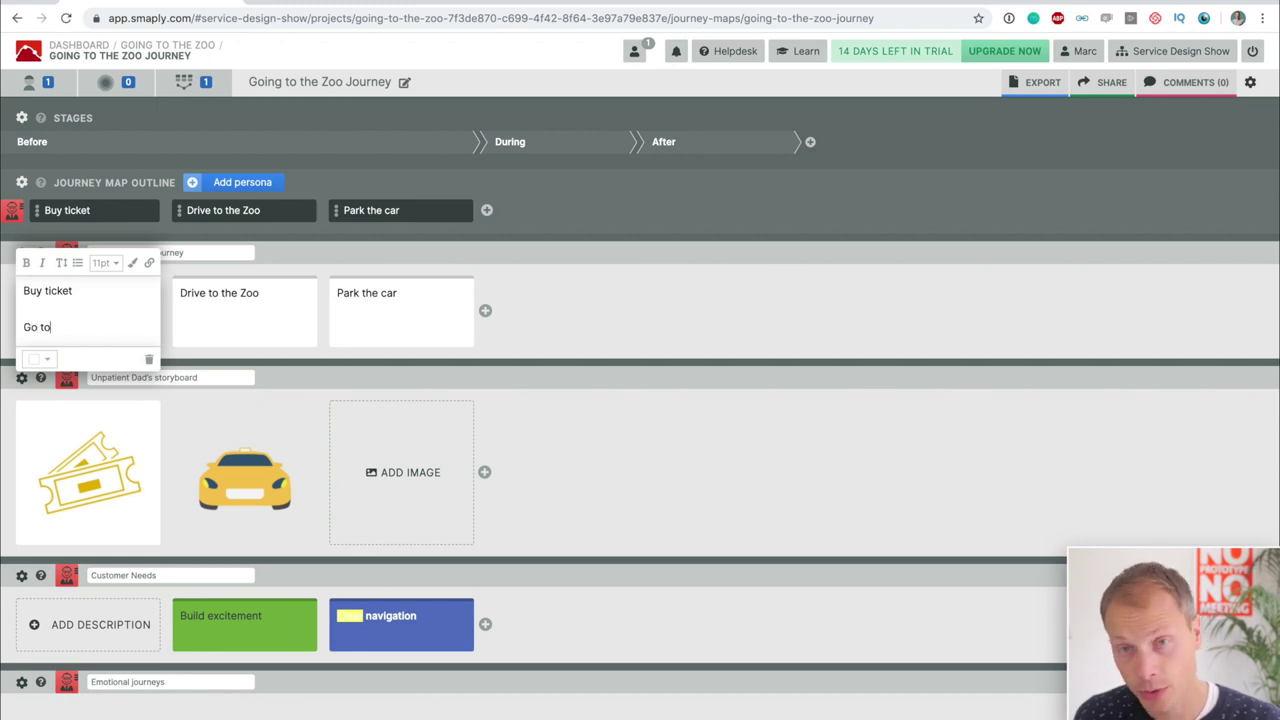
pyautogui.press('BackSpace')
pyautogui.press('BackSpace')
pyautogui.press('BackSpace')
pyautogui.press('BackSpace')
pyautogui.press('BackSpace')
pyautogui.press('BackSpace')
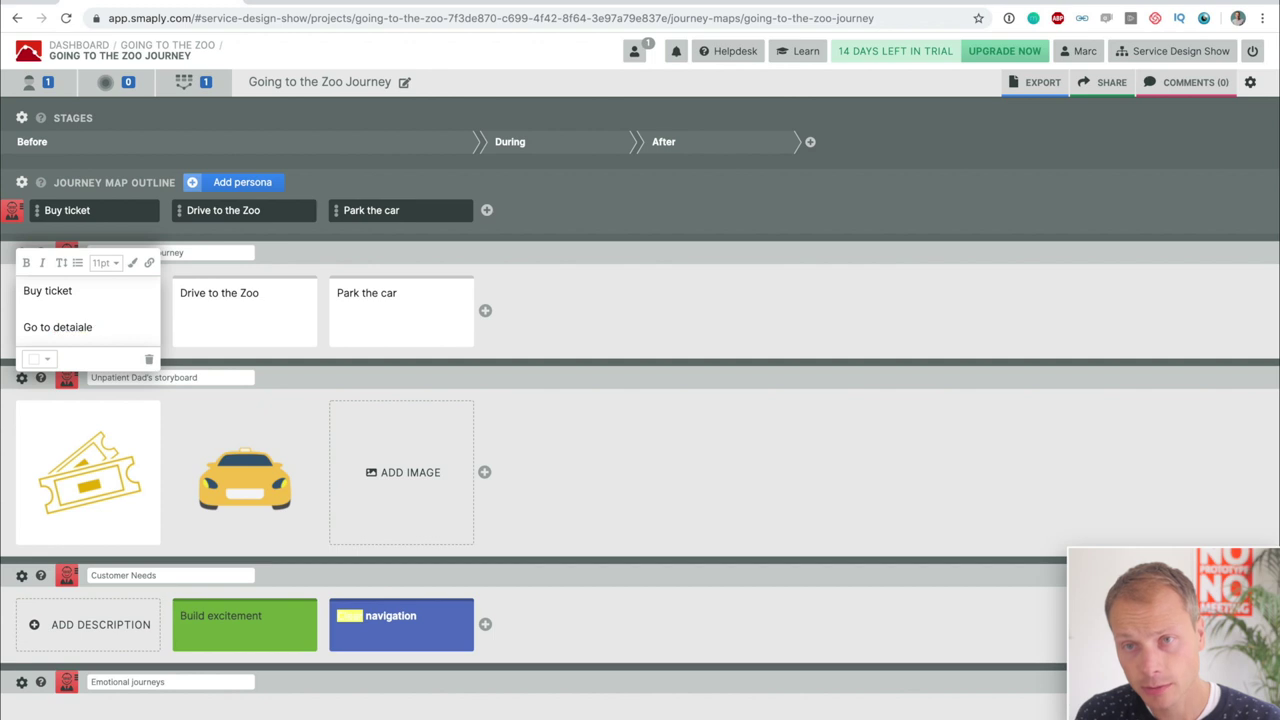
pyautogui.press('BackSpace')
pyautogui.write('ailed journet')
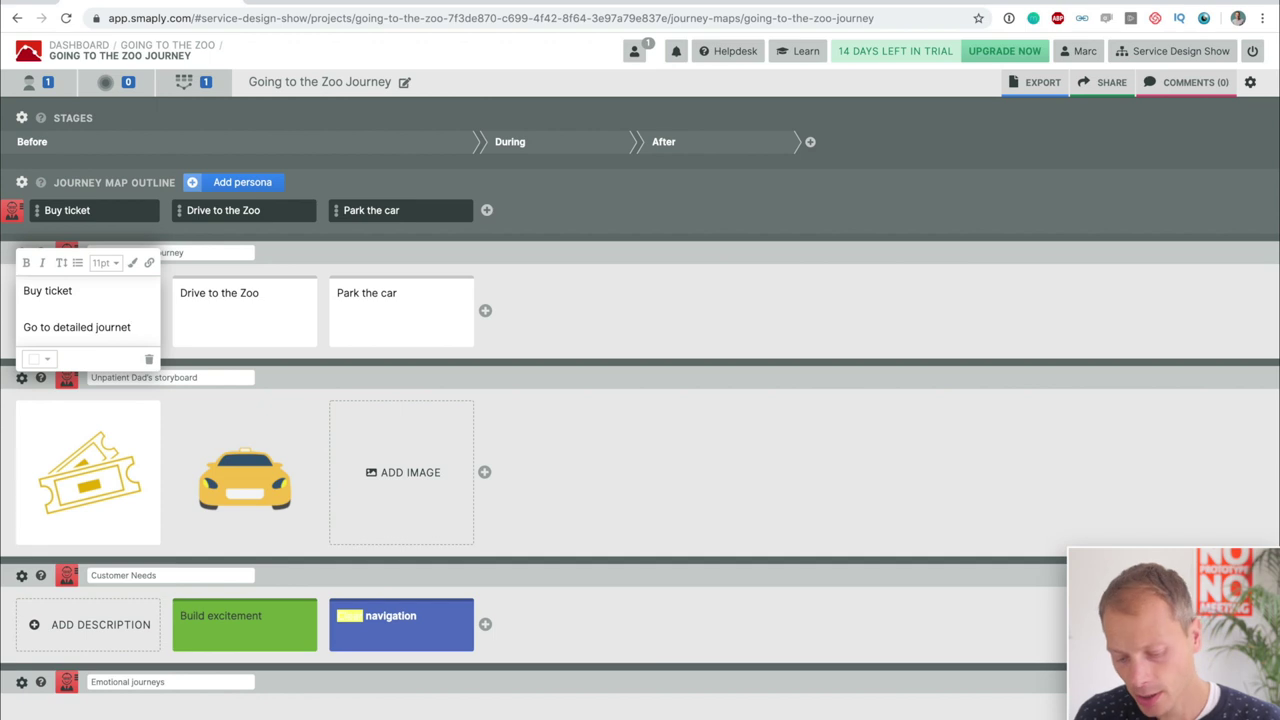
pyautogui.press('BackSpace')
pyautogui.write('y')
# Link the "Go to detailed journey" text in the Buy ticket card to the copied app.smaply.com shared journey map URL
pyautogui.hotkey('shift', 'Home')
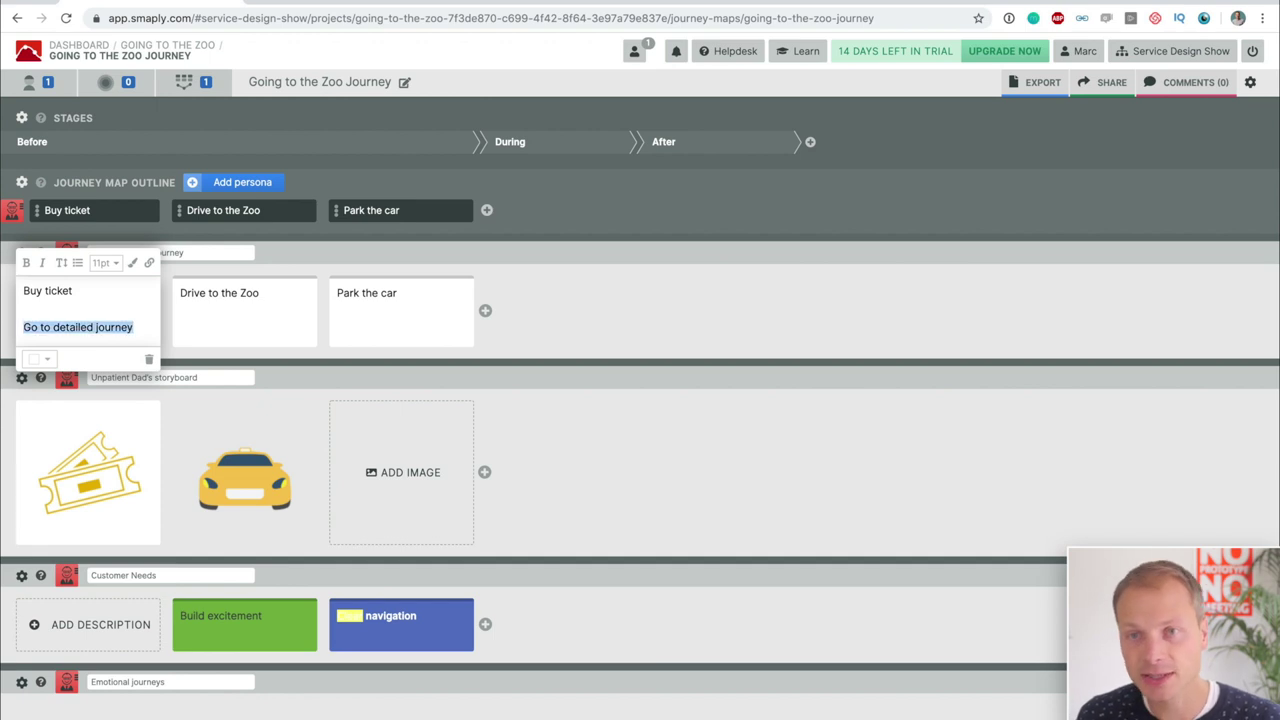
pyautogui.click(149, 264)
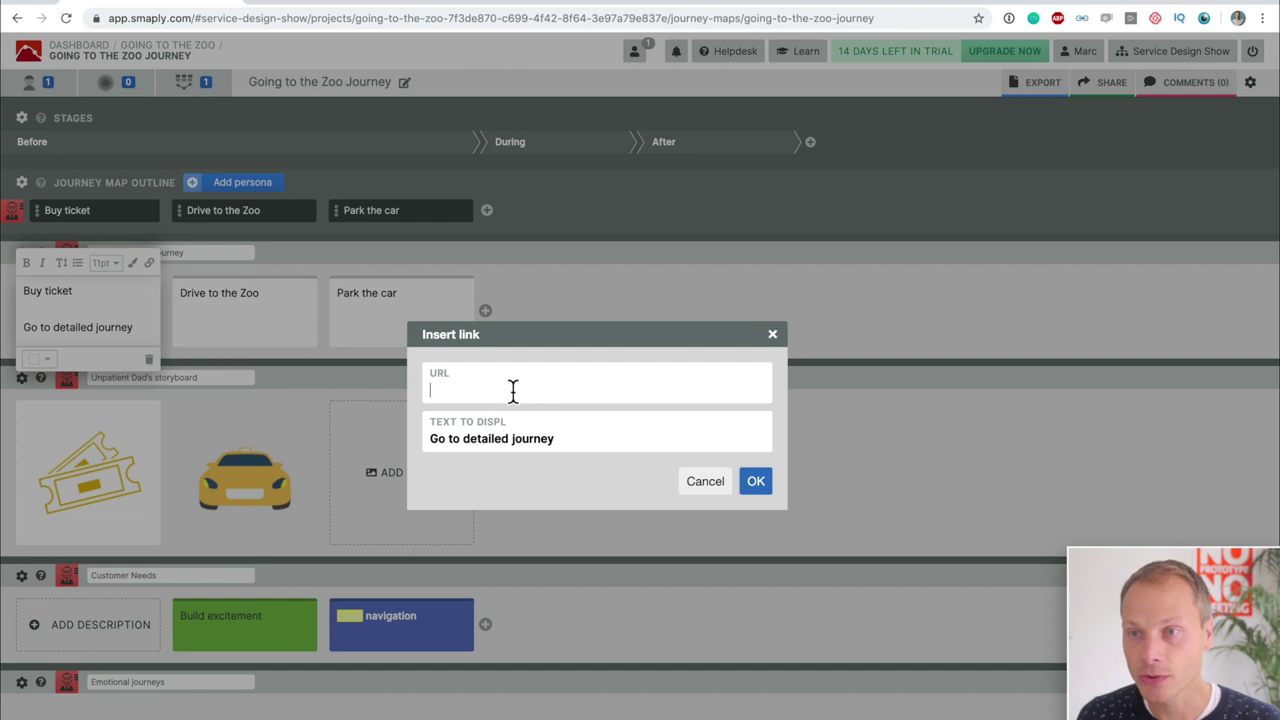
pyautogui.hotkey('ctrl', 'v')
pyautogui.press('Home')
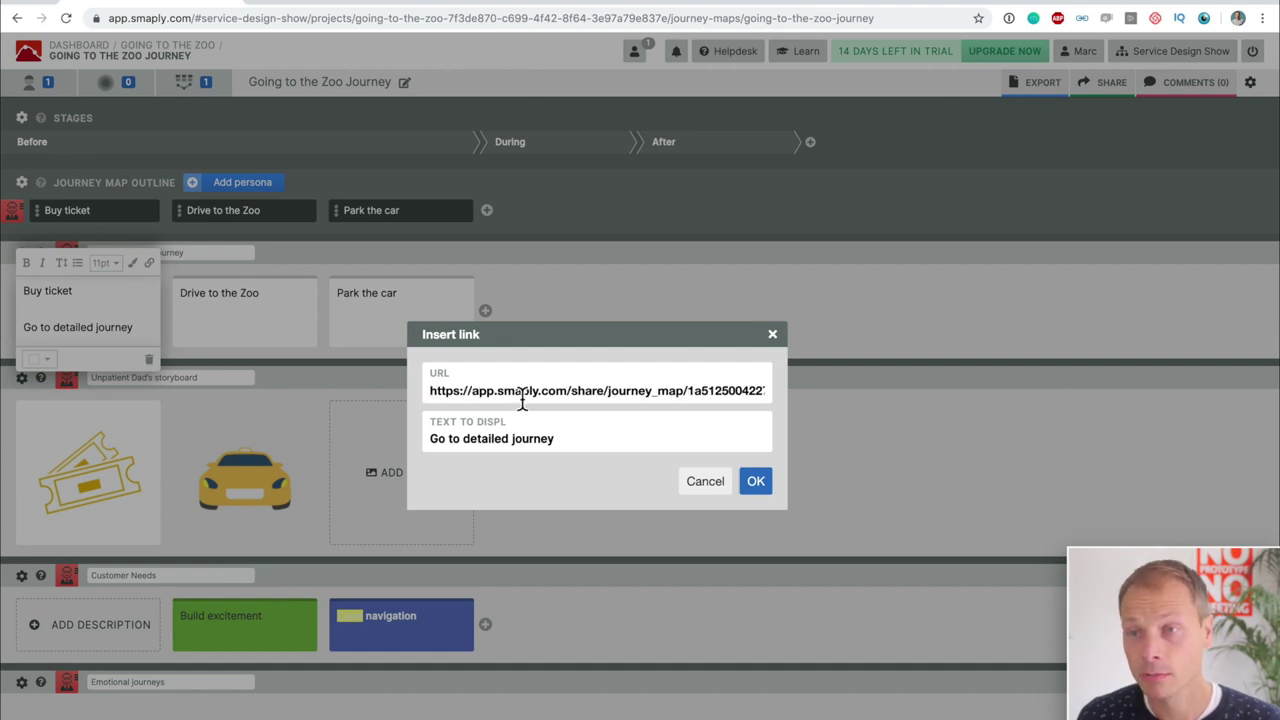
pyautogui.click(755, 481)
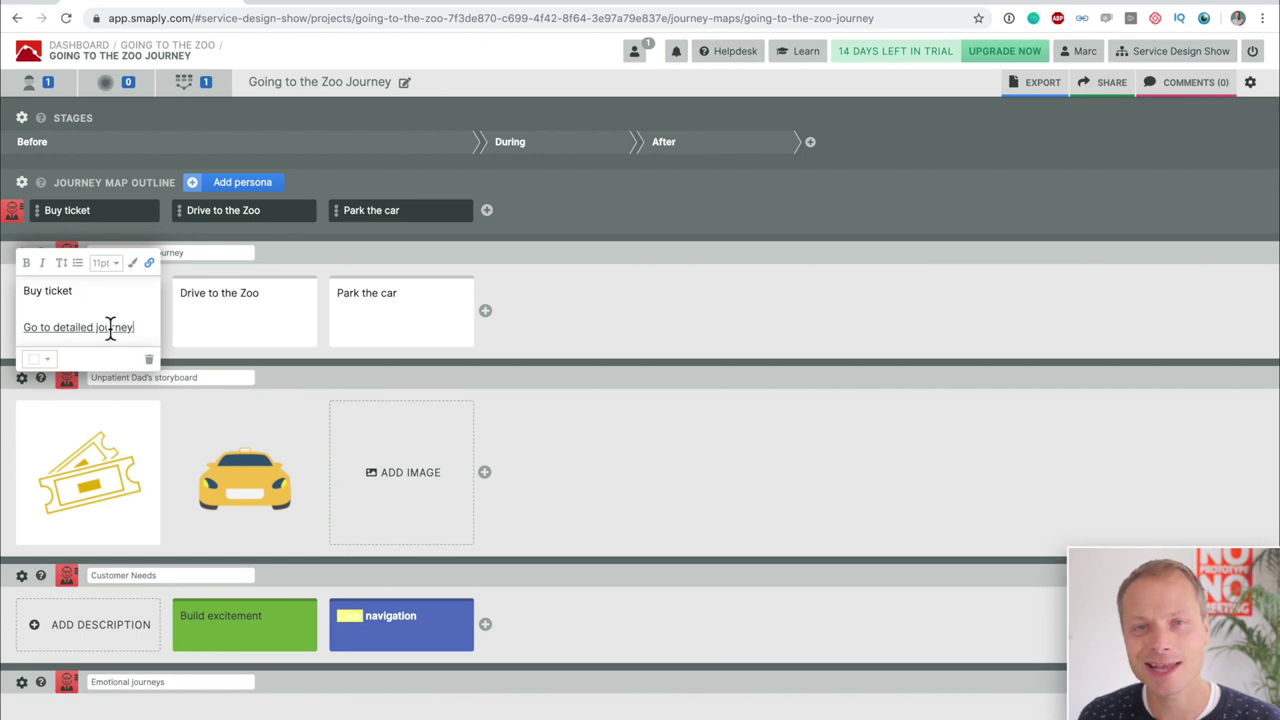
pyautogui.click(651, 333)
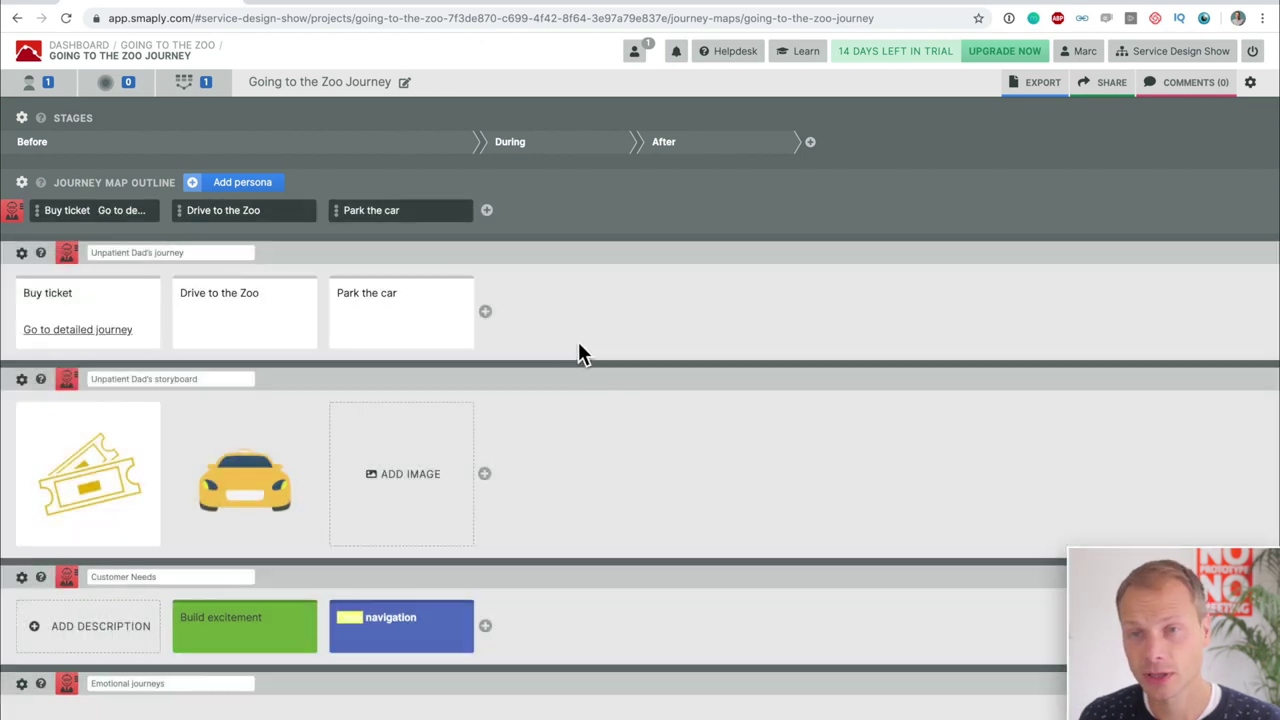
# Follow the Buy ticket card's link and its "Zoom In: Ticket Experience" link to view the detailed journeys, and return to the zoo map
pyautogui.click(92, 330)
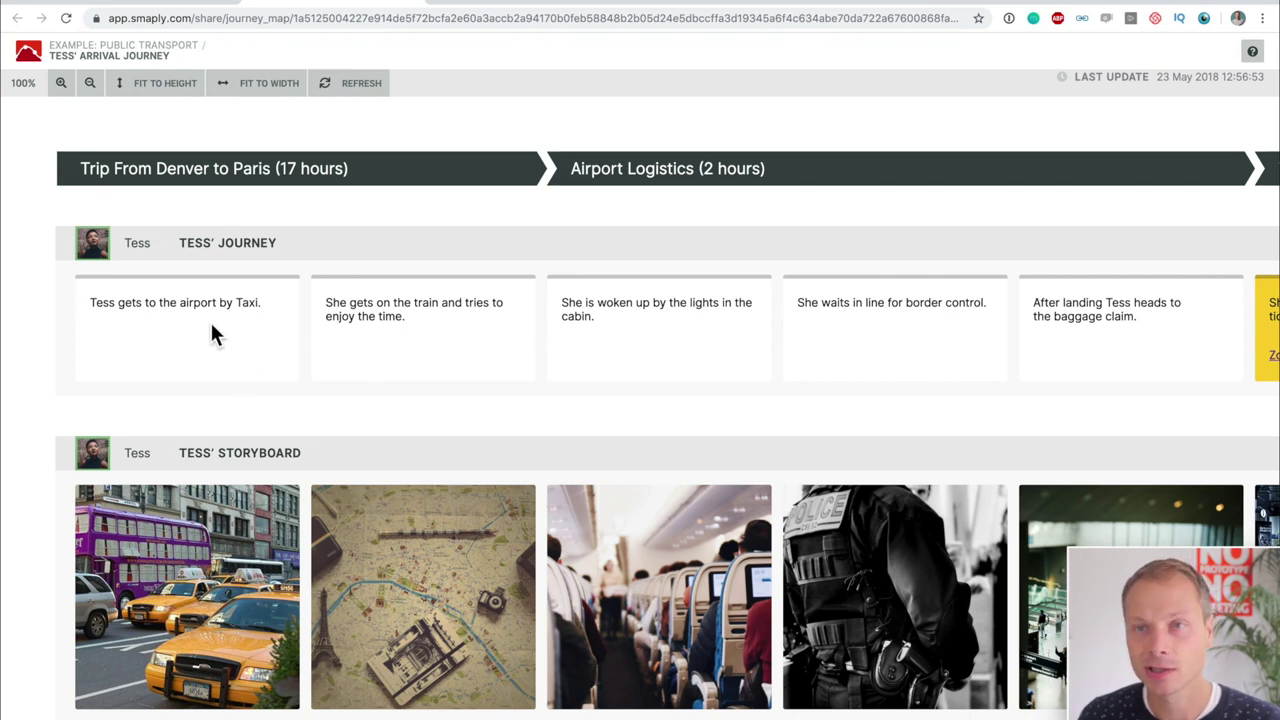
pyautogui.hscroll(15, 399, 378)
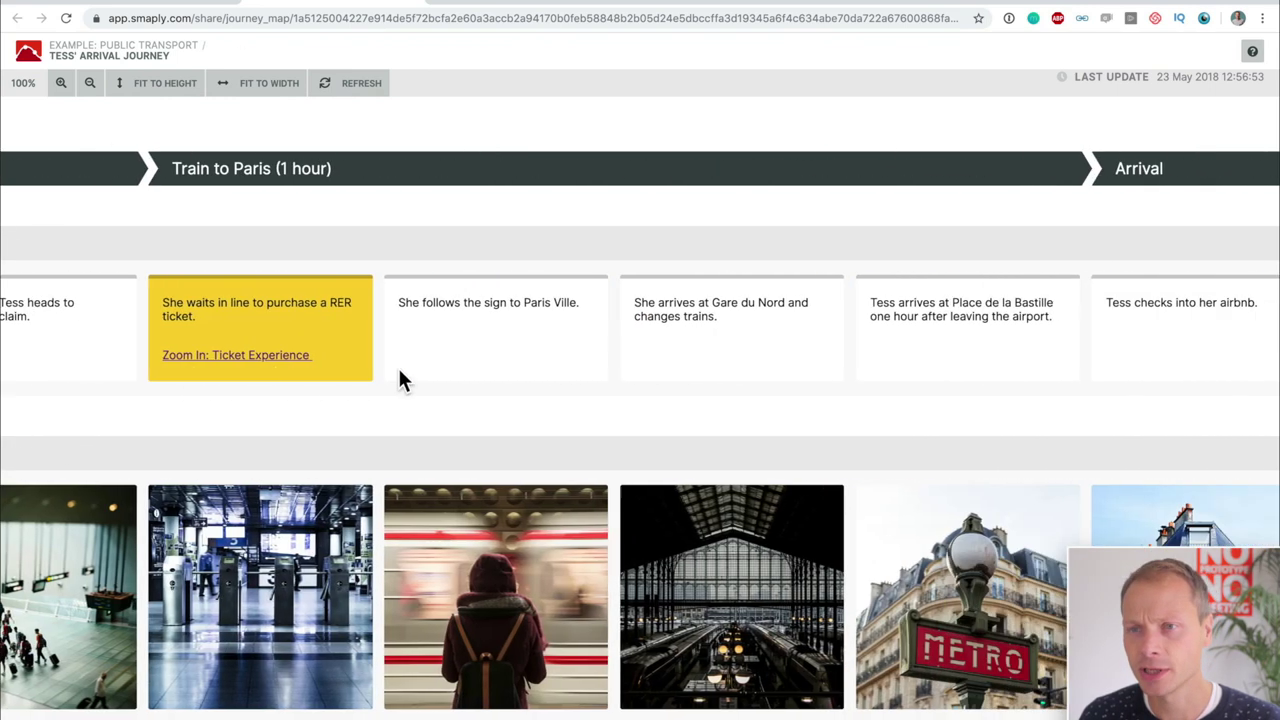
pyautogui.hscroll(-5, 400, 377)
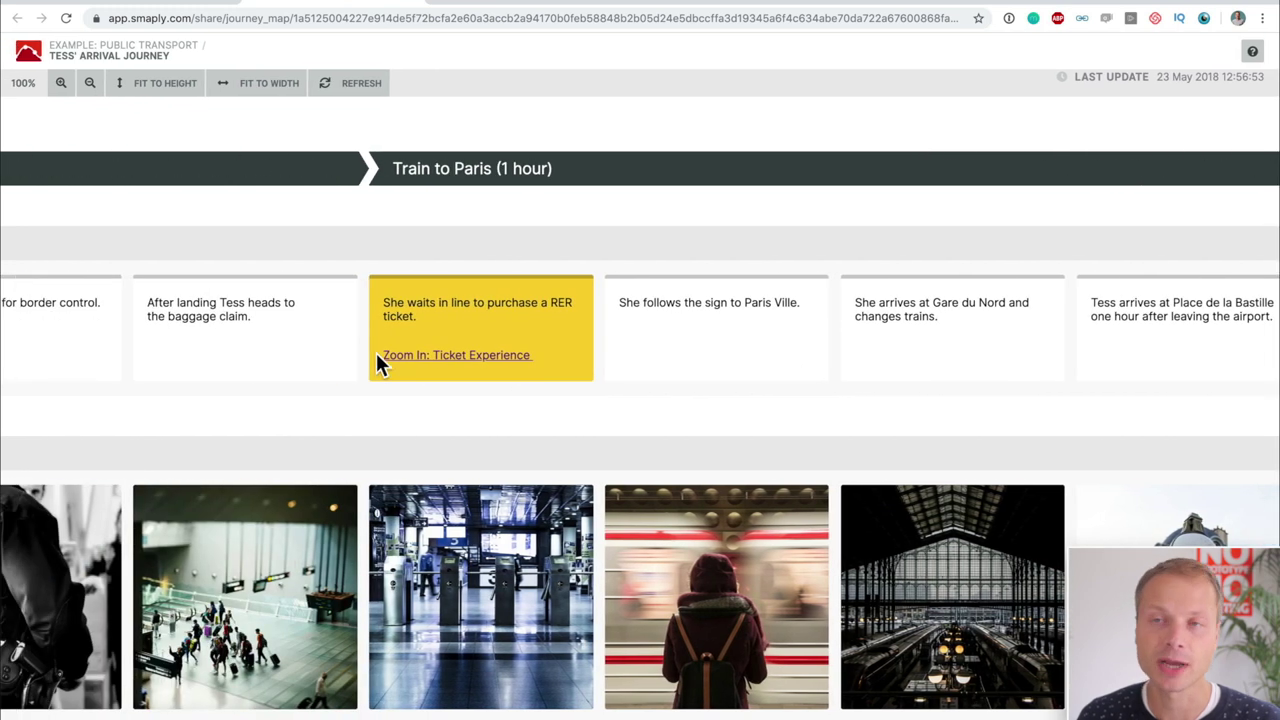
pyautogui.click(500, 355)
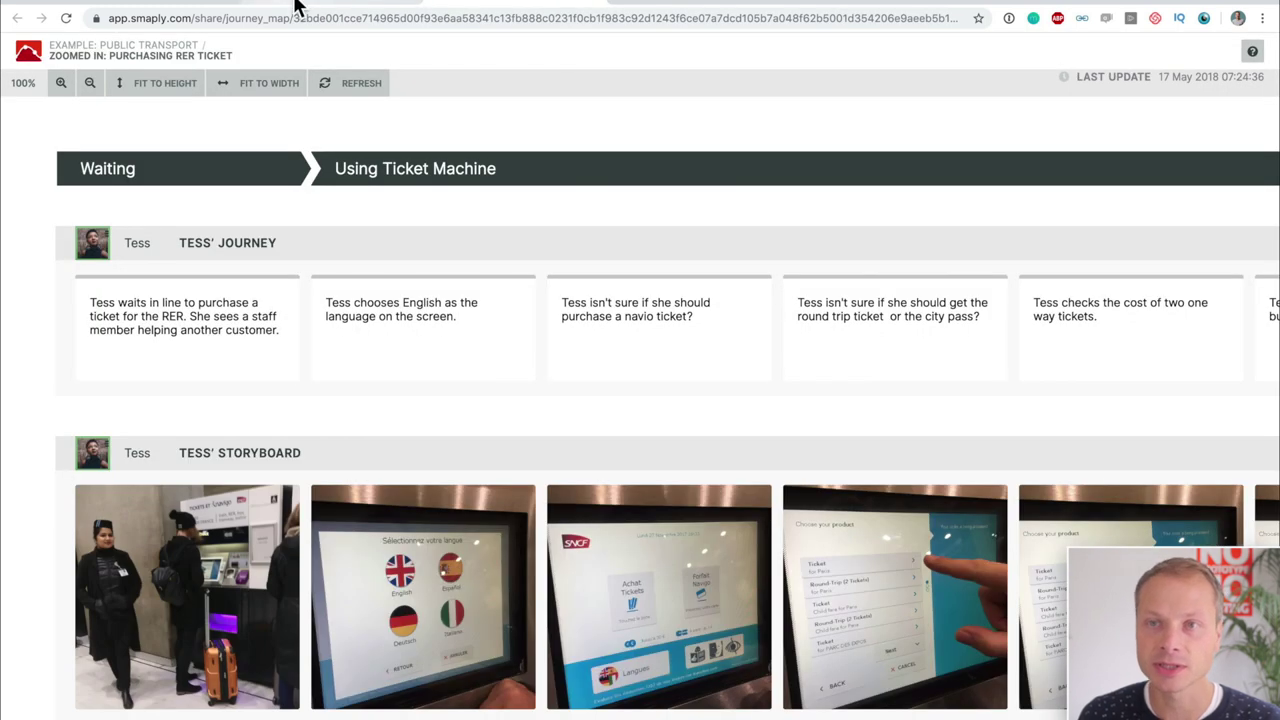
pyautogui.click(176, 3)
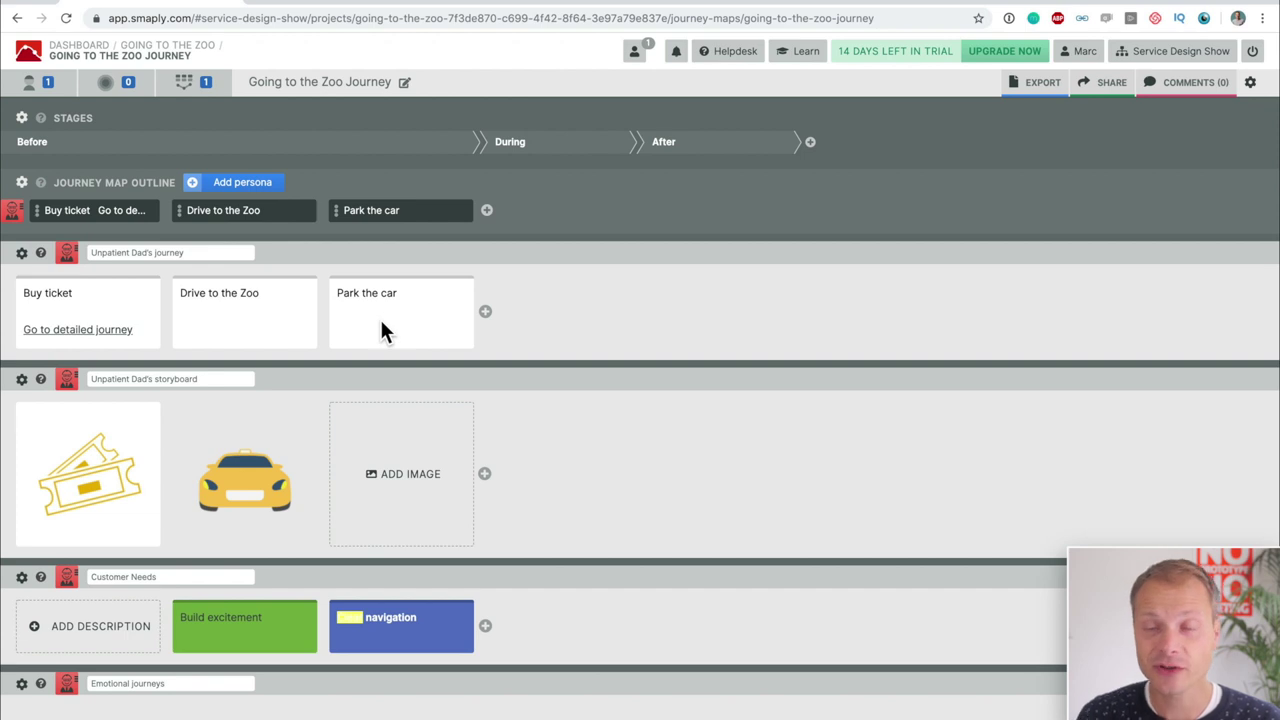
# Insert an empty step between Drive to the Zoo and Park the car in the journey map outline
pyautogui.scroll(-3, 338, 397)
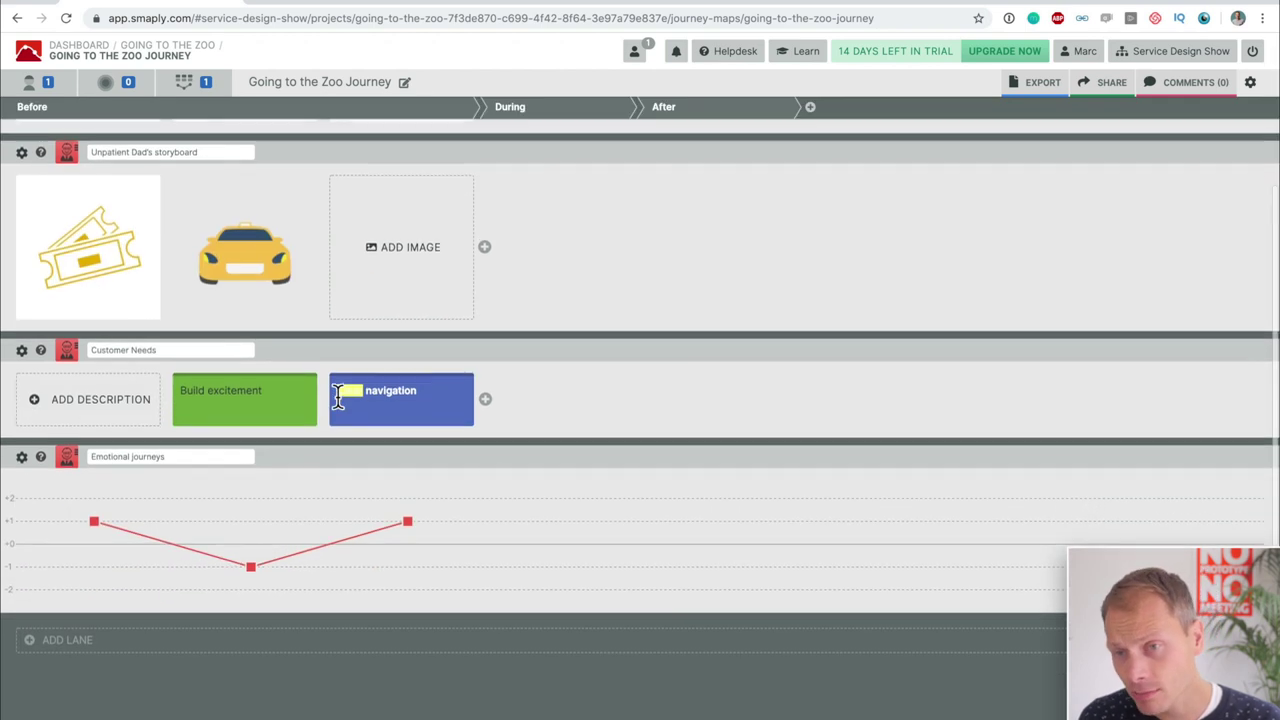
pyautogui.scroll(2, 339, 400)
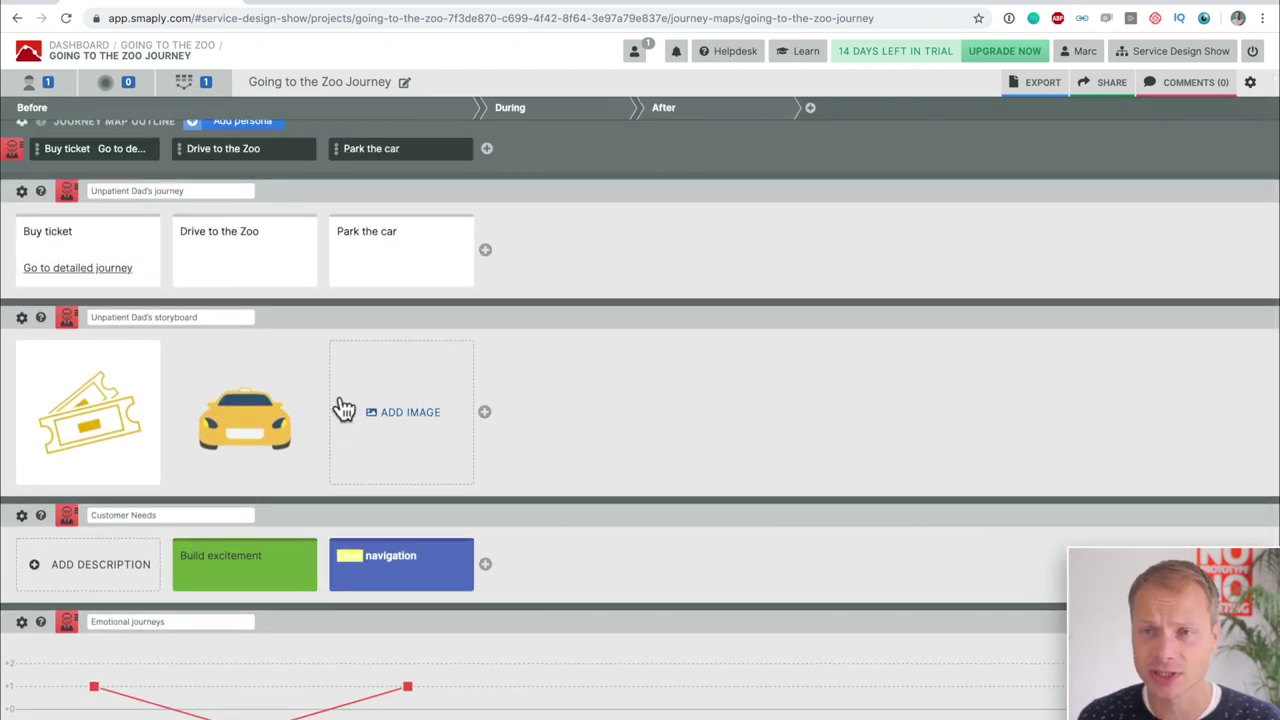
pyautogui.scroll(1, 329, 232)
pyautogui.moveTo(324, 220)
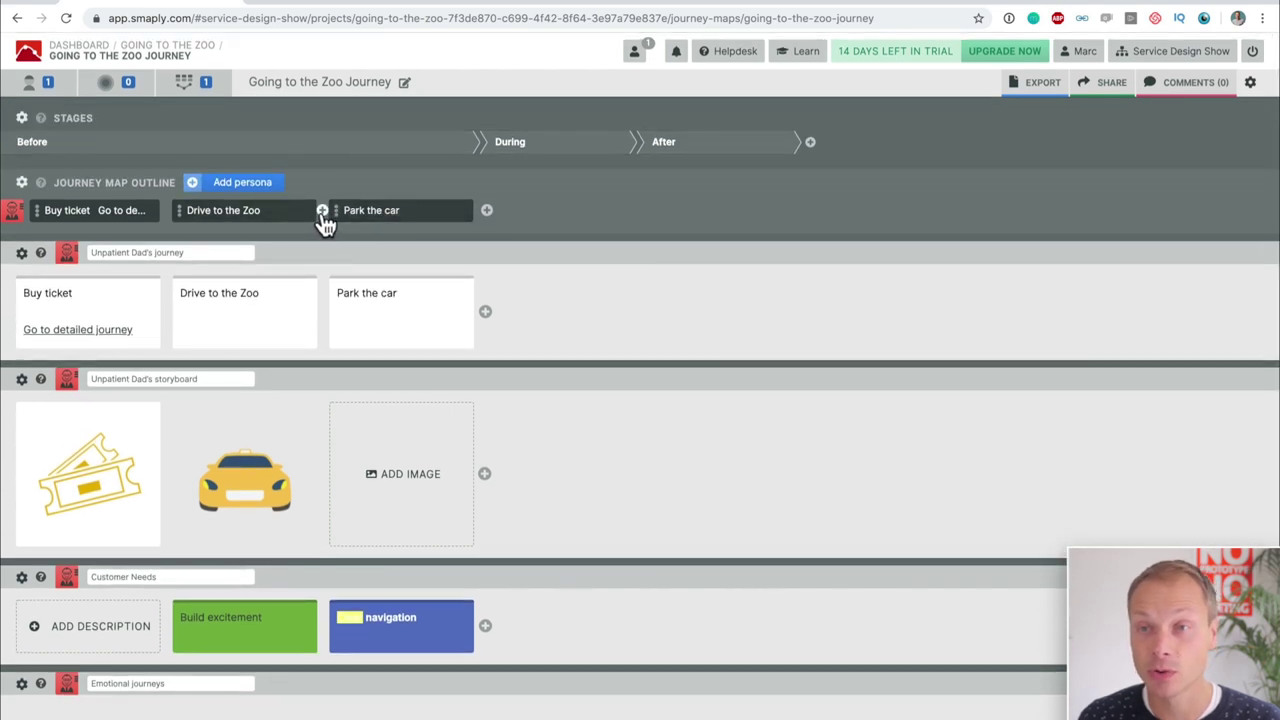
pyautogui.click(323, 213)
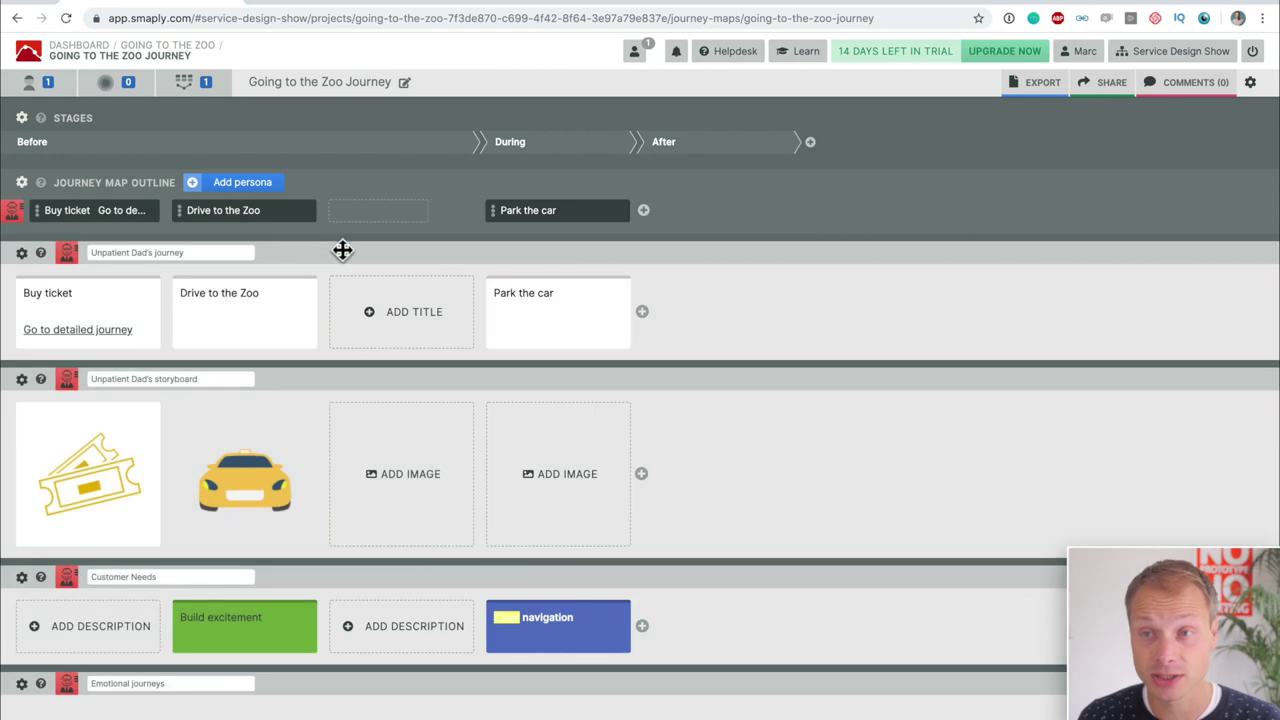
# Title the empty step between Drive to the Zoo and Park the car "Getting to the gate"
pyautogui.click(414, 214)
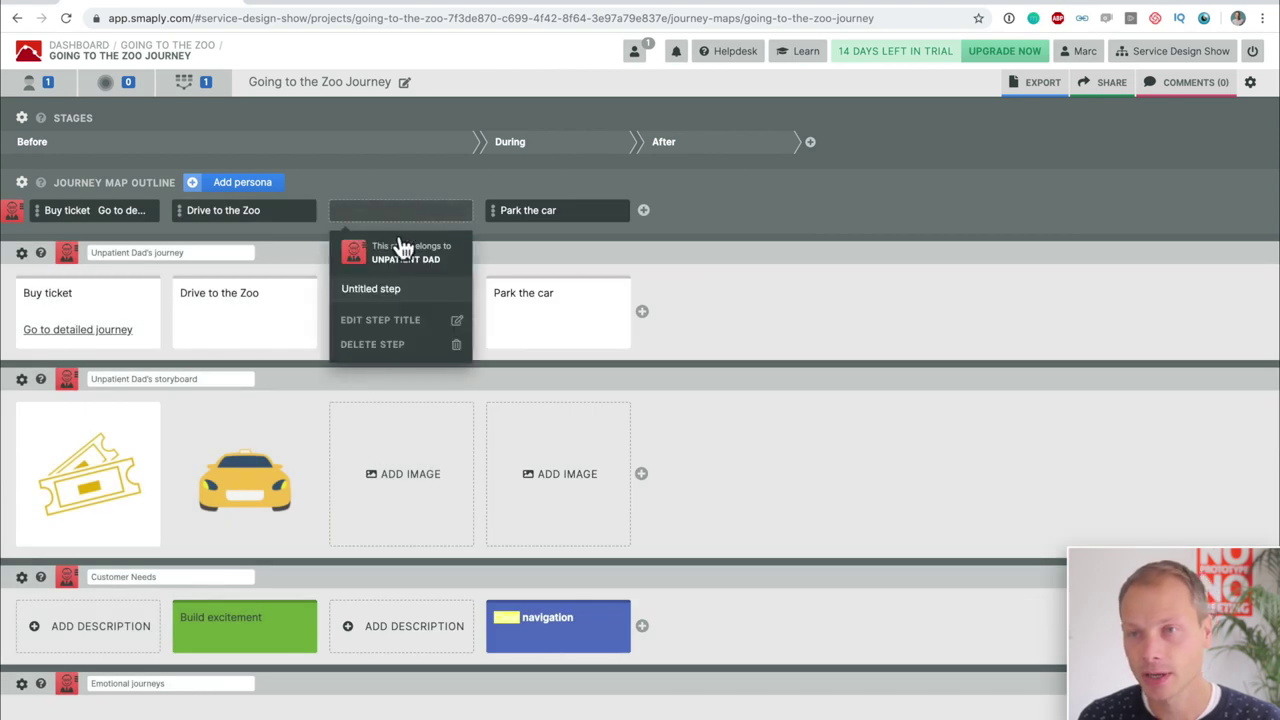
pyautogui.click(389, 322)
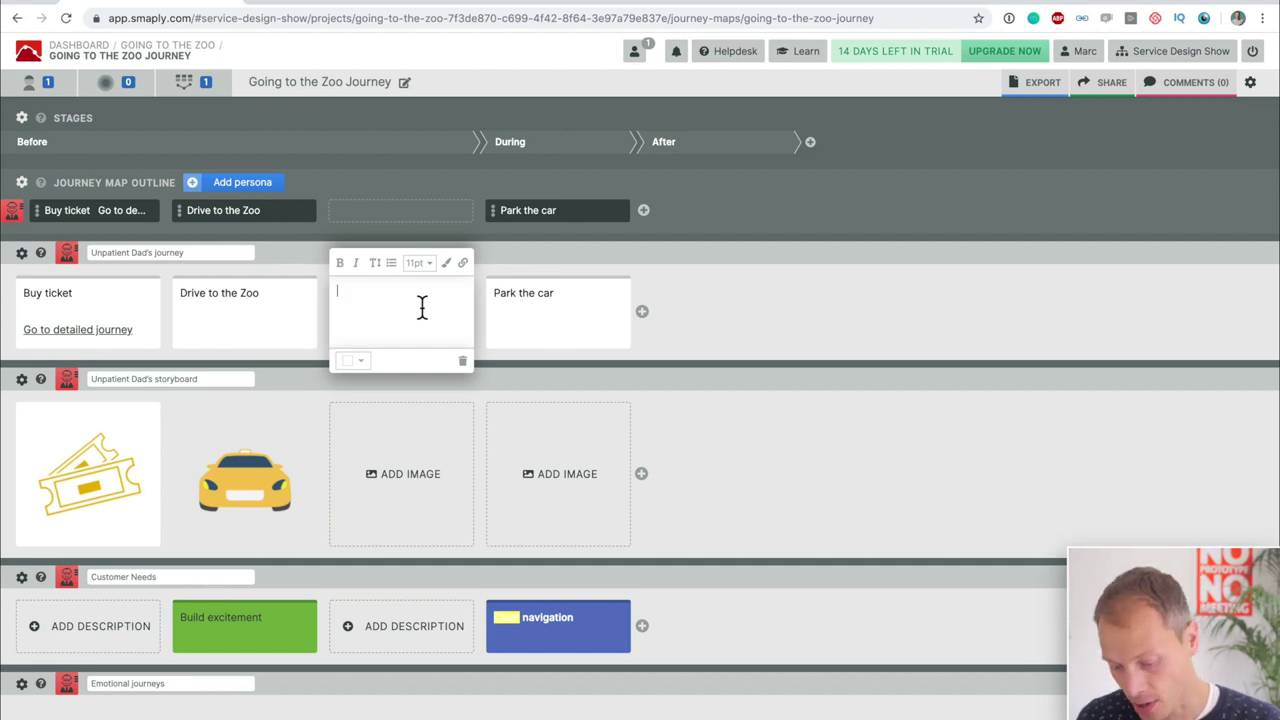
pyautogui.write('Getti')
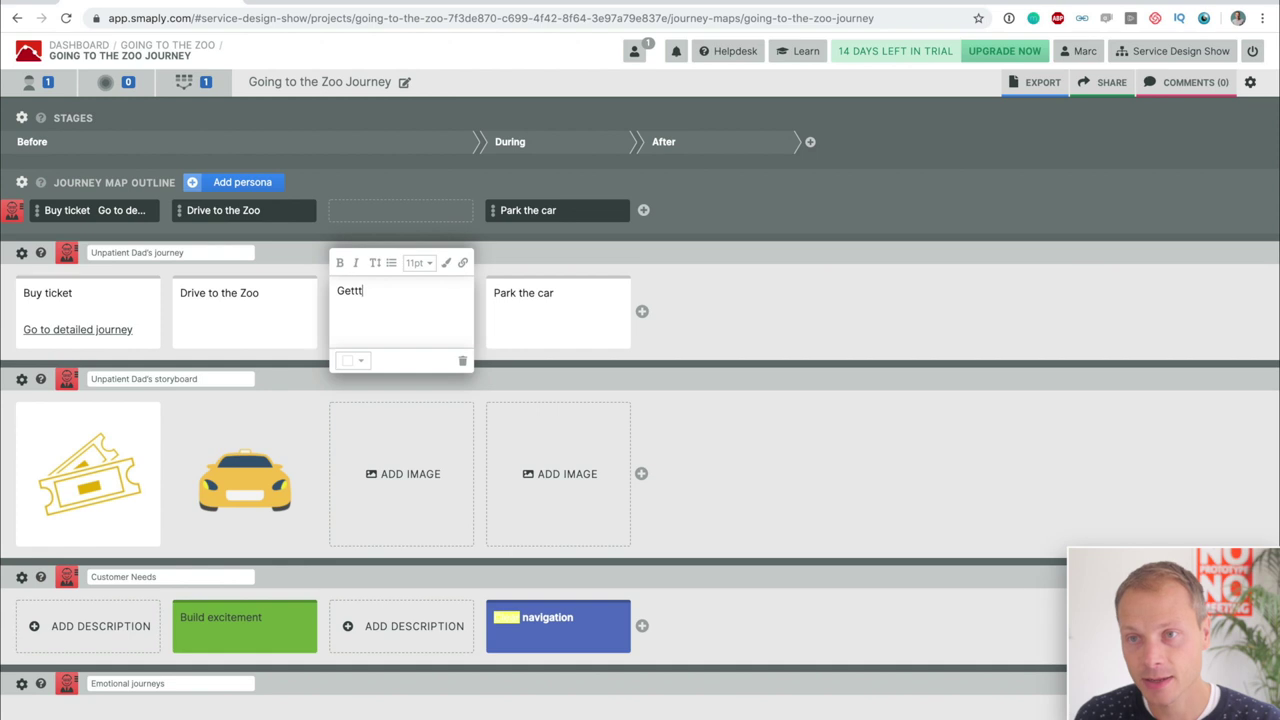
pyautogui.write('ng ')
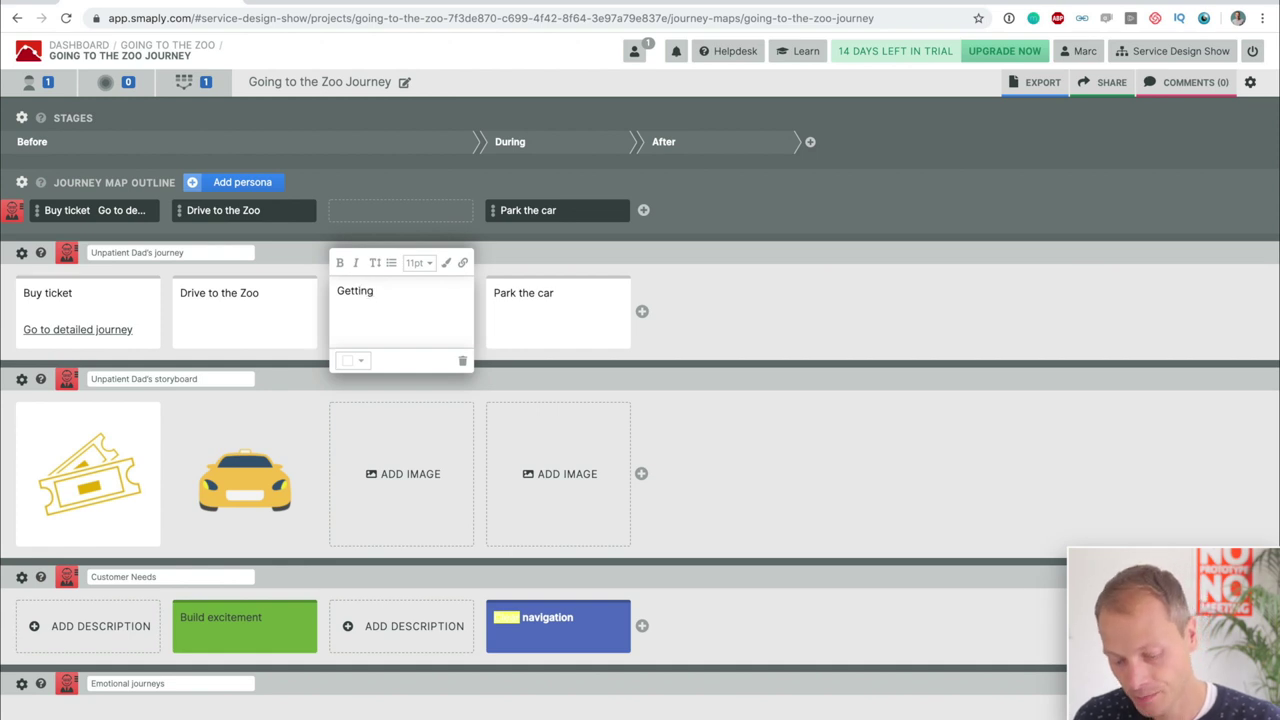
pyautogui.write('to the gate')
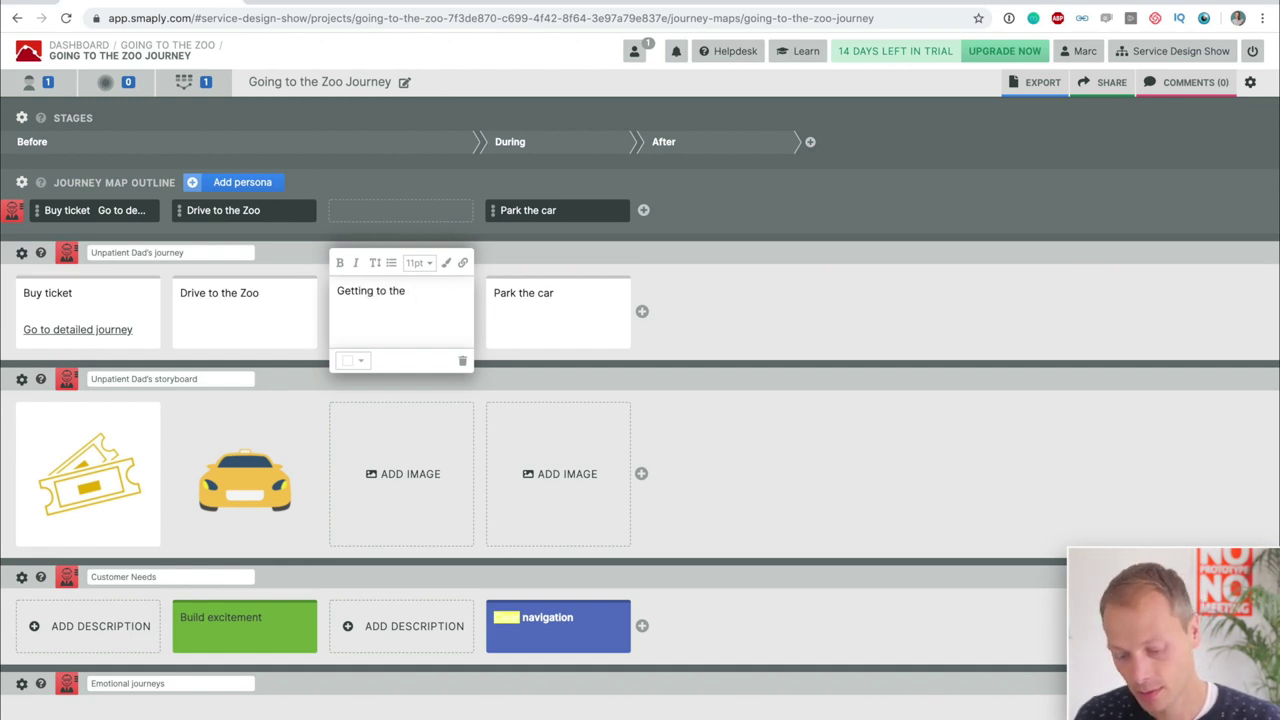
pyautogui.click(700, 317)
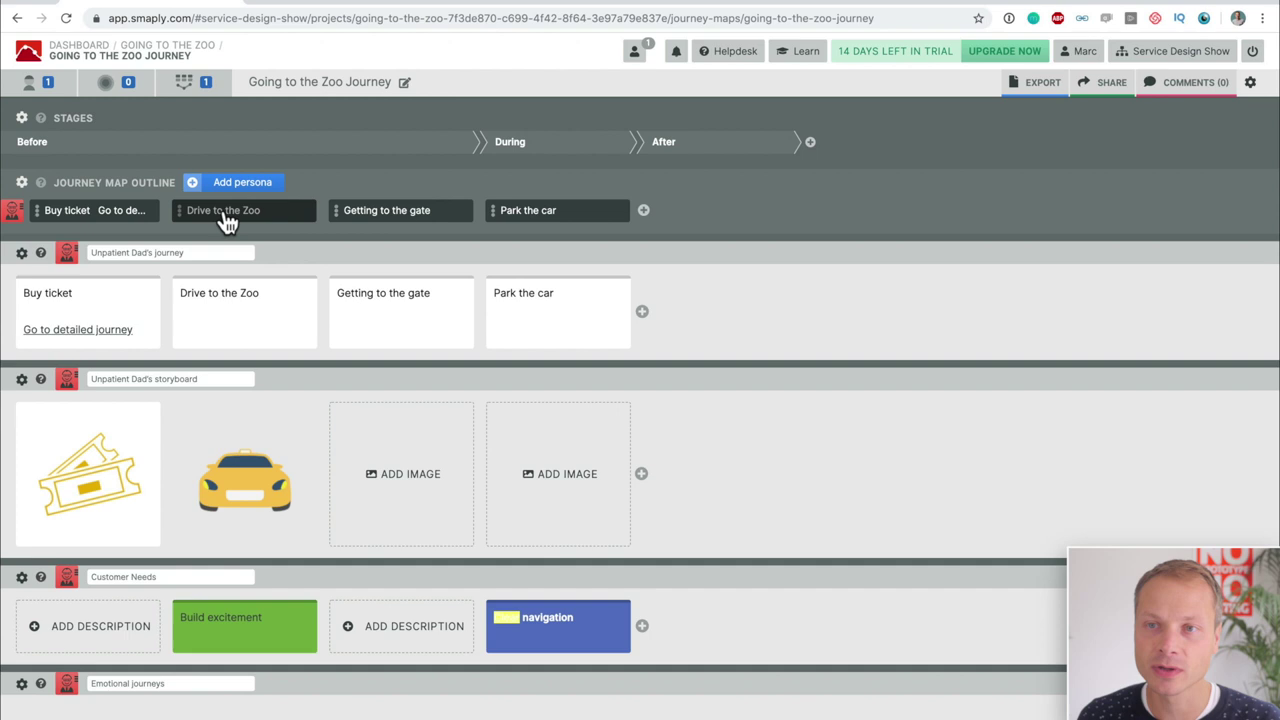
# Try swapping the Drive to the Zoo and Getting to the gate steps with their lane contents, and restore the original order
pyautogui.moveTo(226, 217); pyautogui.dragTo(388, 225)
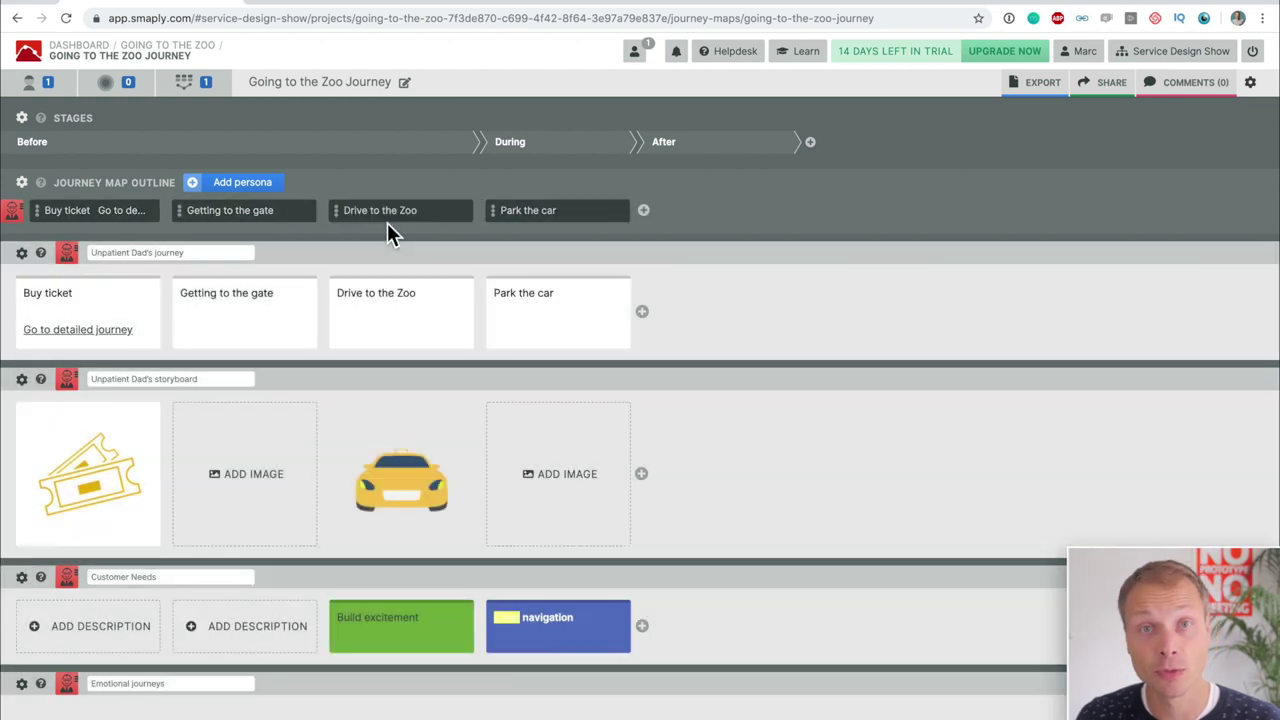
pyautogui.moveTo(403, 226); pyautogui.dragTo(270, 210)
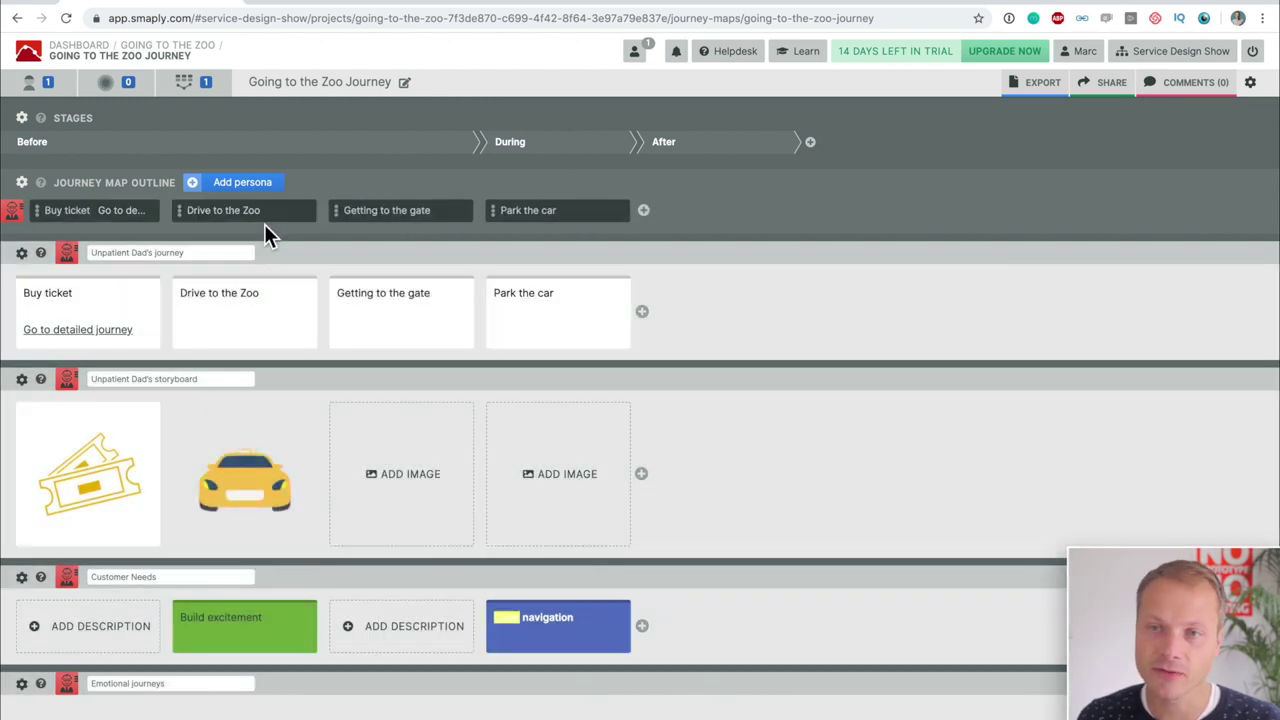
pyautogui.scroll(-5, 251, 324)
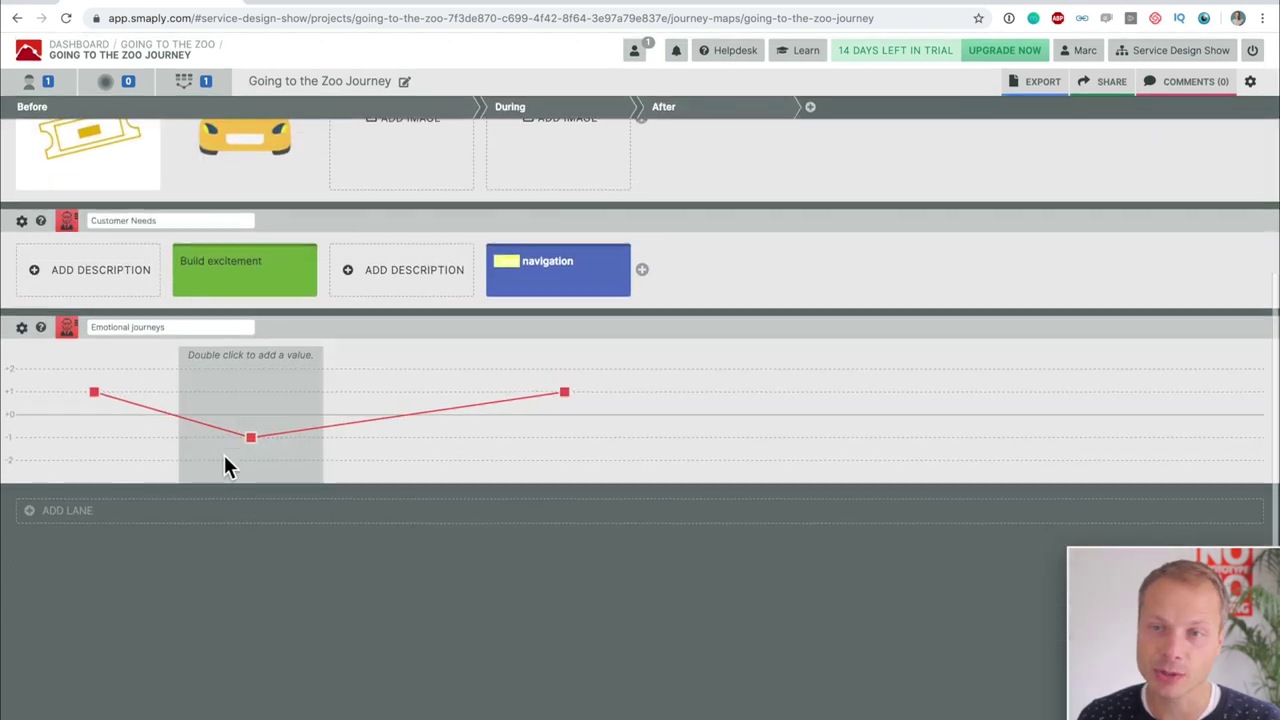
pyautogui.scroll(5, 223, 452)
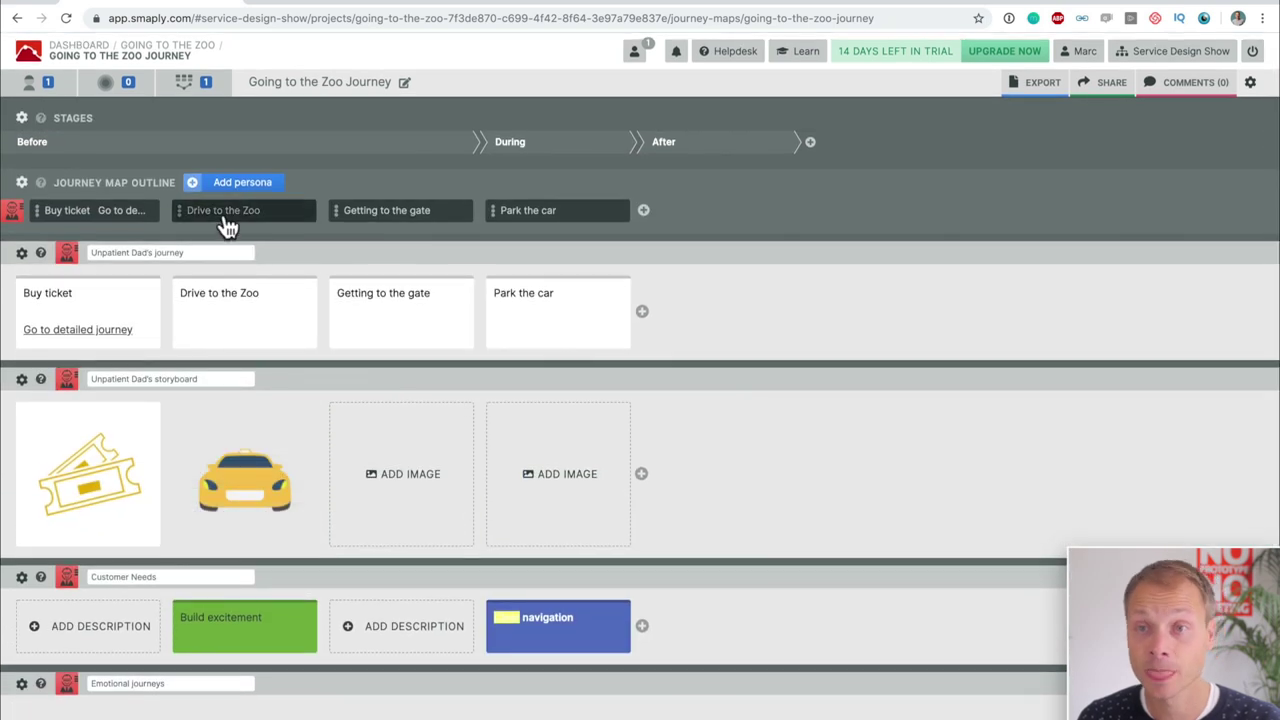
pyautogui.moveTo(232, 224); pyautogui.dragTo(403, 226)
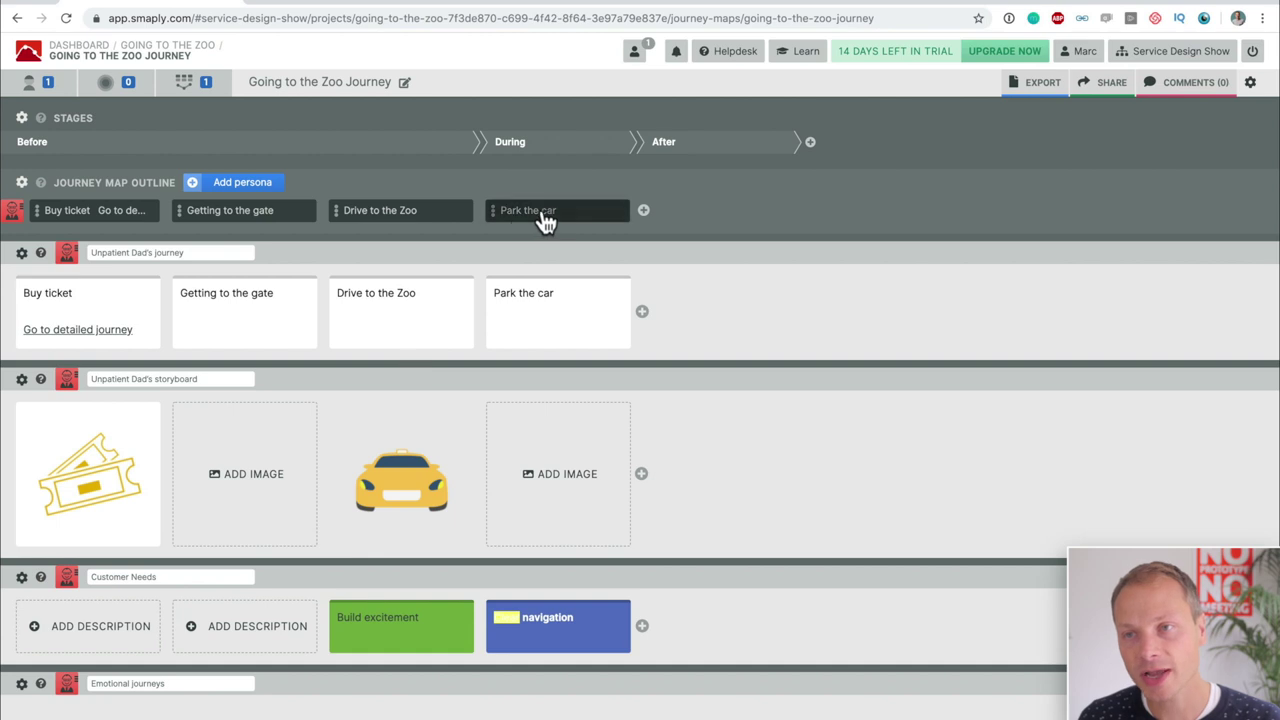
pyautogui.scroll(-1, 533, 367)
pyautogui.scroll(-1, 531, 377)
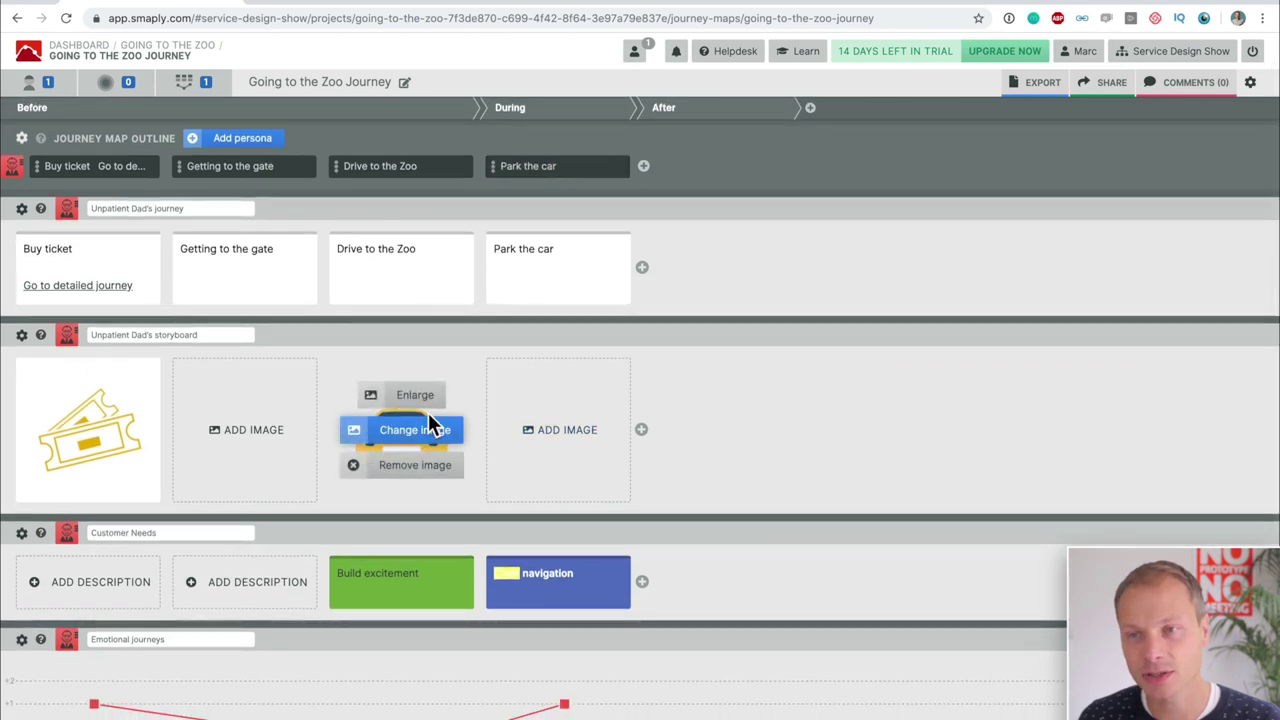
pyautogui.moveTo(449, 366); pyautogui.dragTo(263, 371)
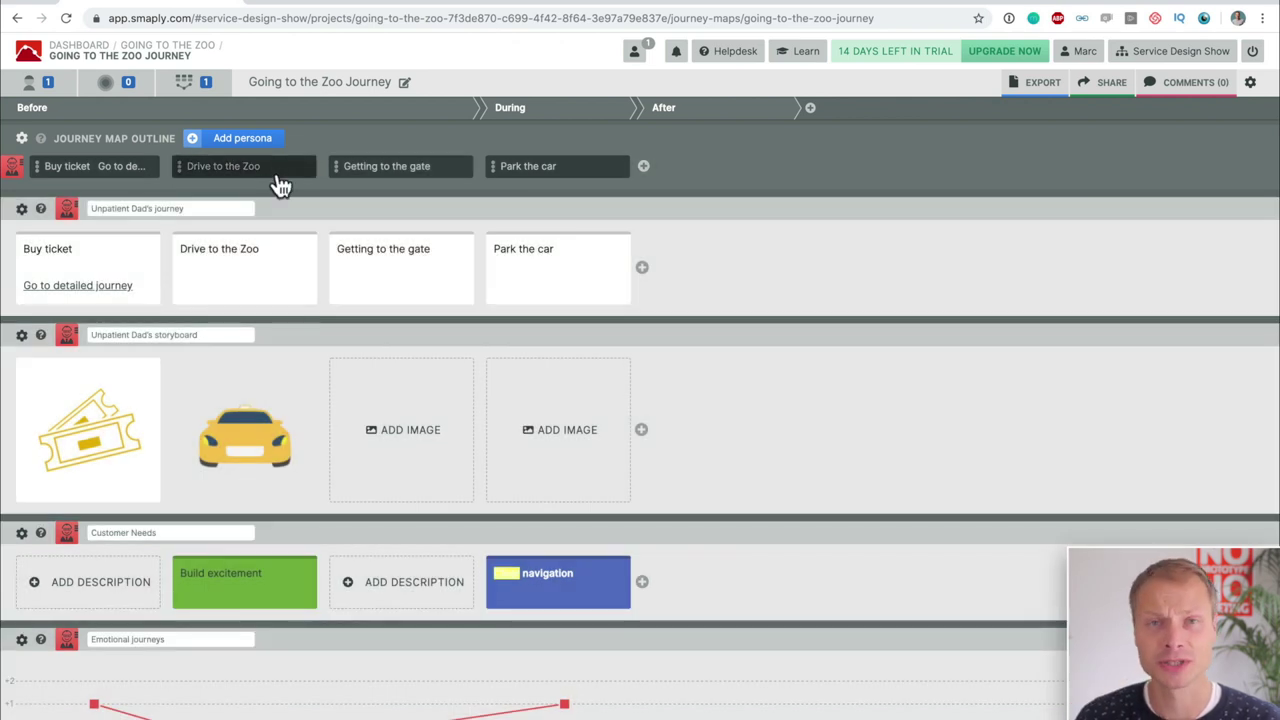
pyautogui.scroll(2, 281, 186)
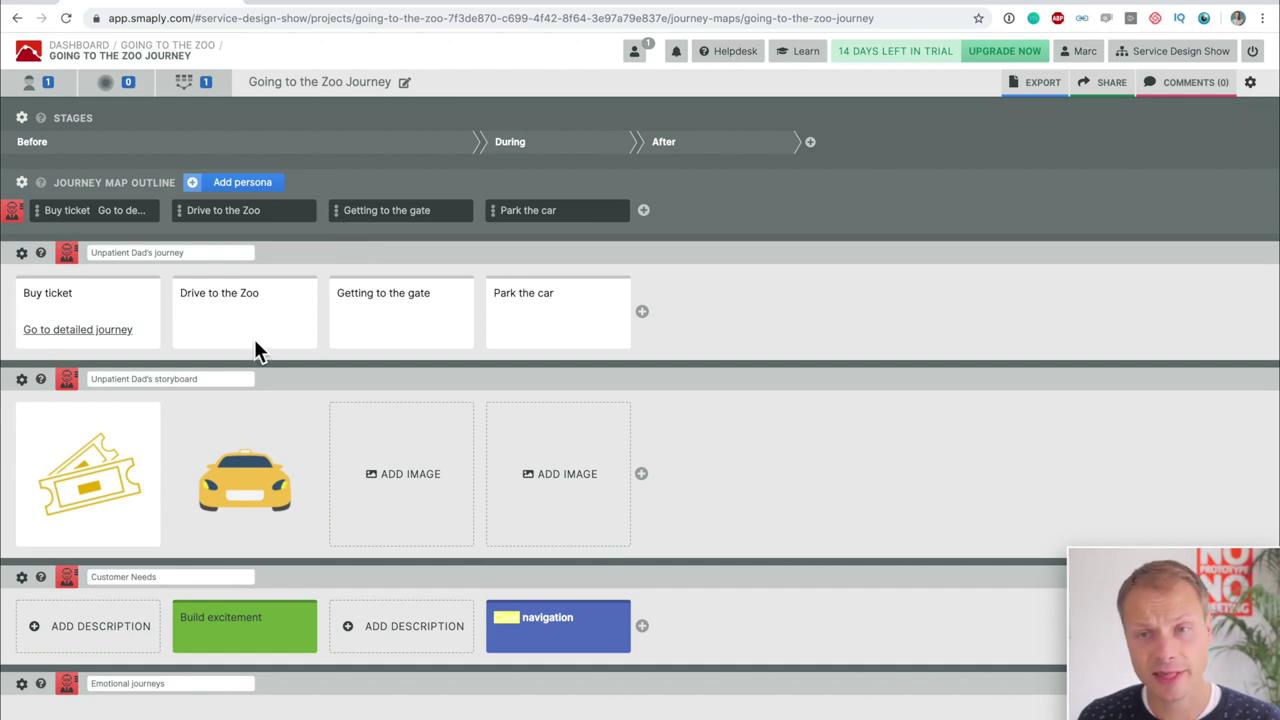
# Hide the Unpatient Dad's storyboard lane and the Customer Needs lane
pyautogui.scroll(-1, 255, 342)
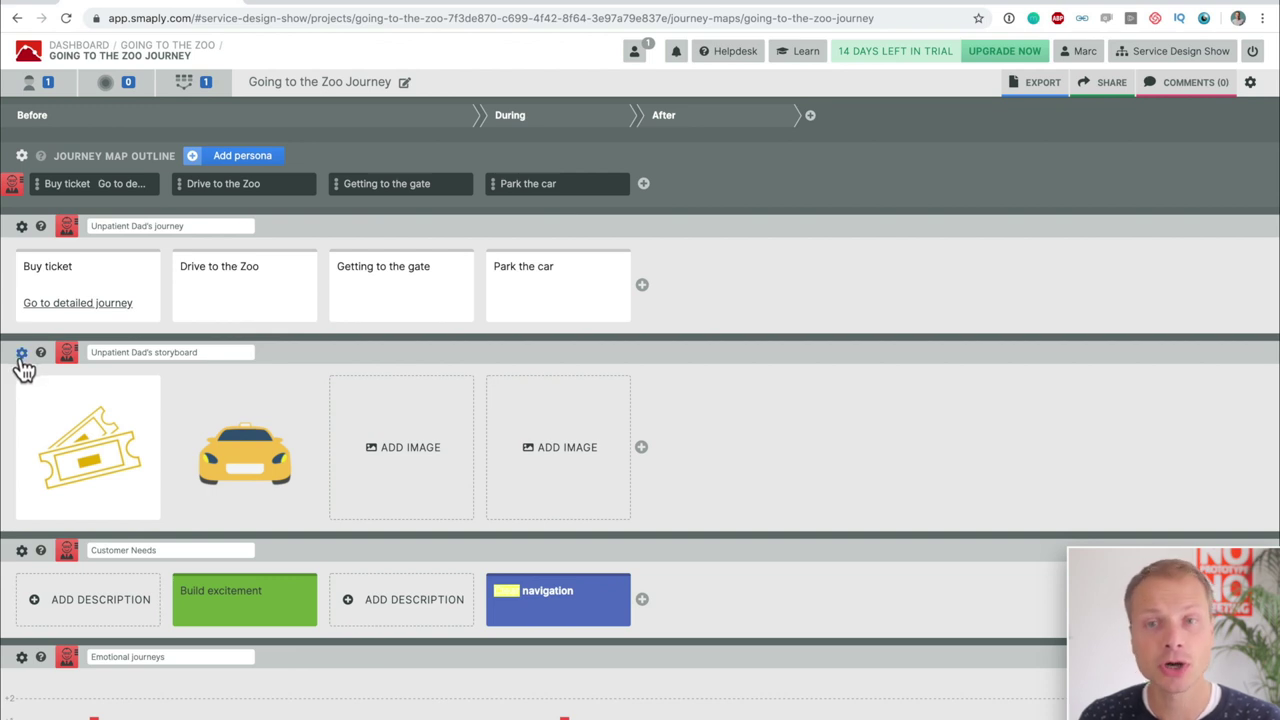
pyautogui.click(21, 355)
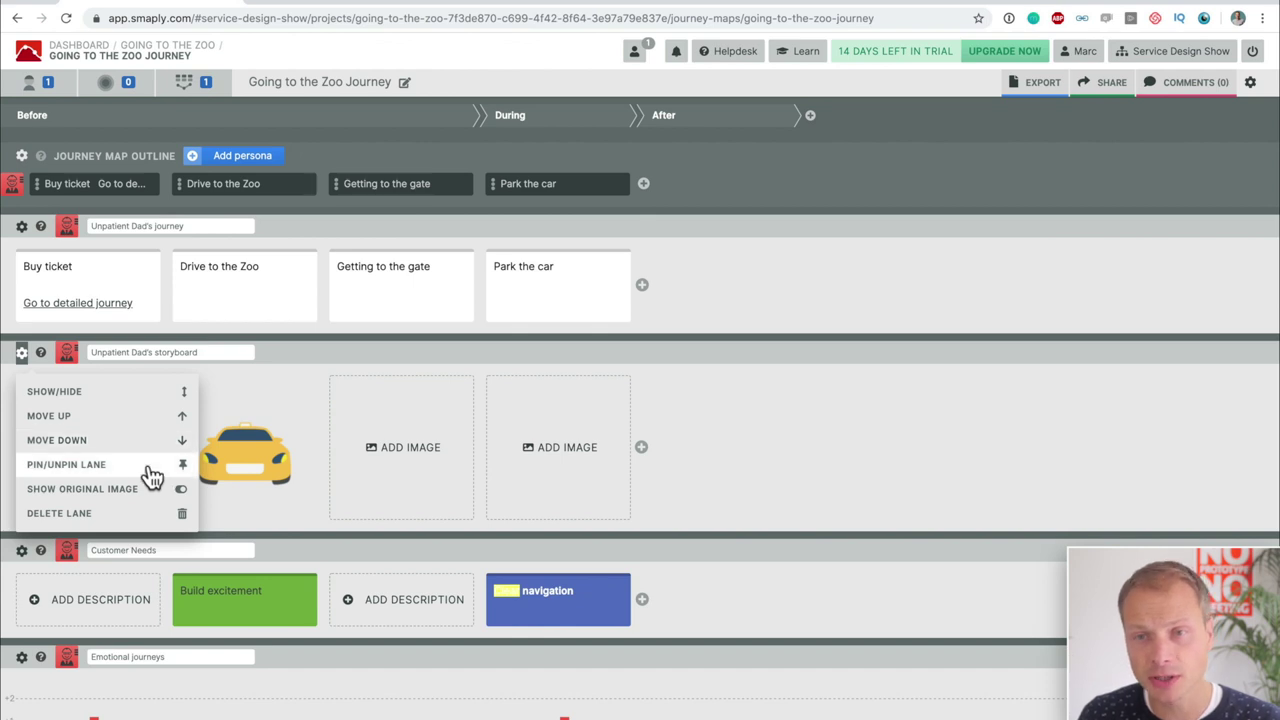
pyautogui.click(120, 393)
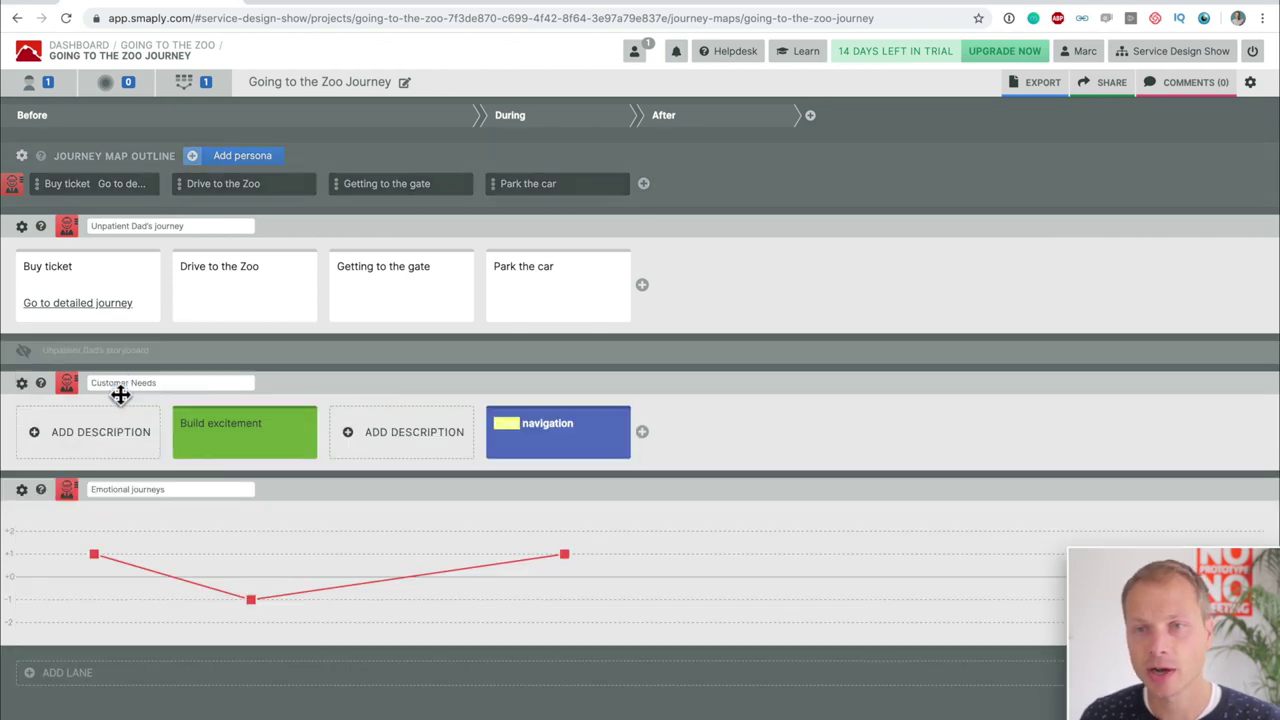
pyautogui.click(21, 383)
pyautogui.click(52, 423)
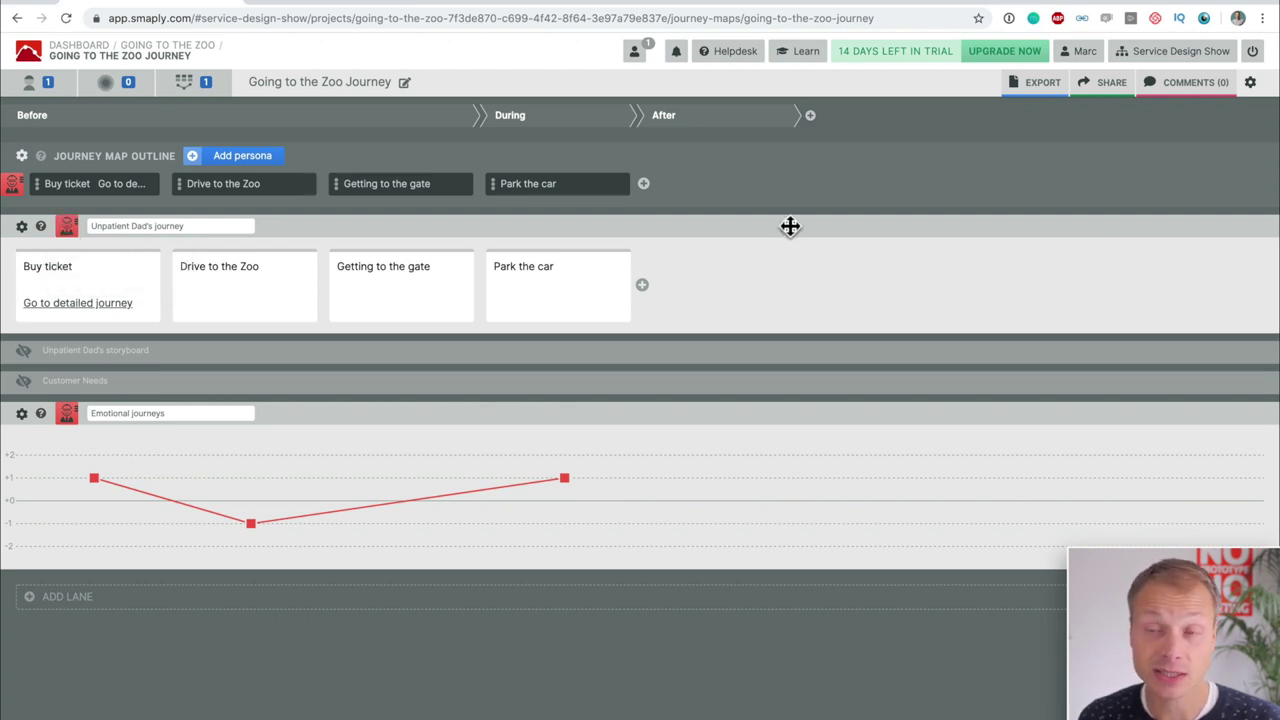
# Change the Unpatient Dad persona's colour from the palette to green
pyautogui.click(12, 188)
pyautogui.click(98, 186)
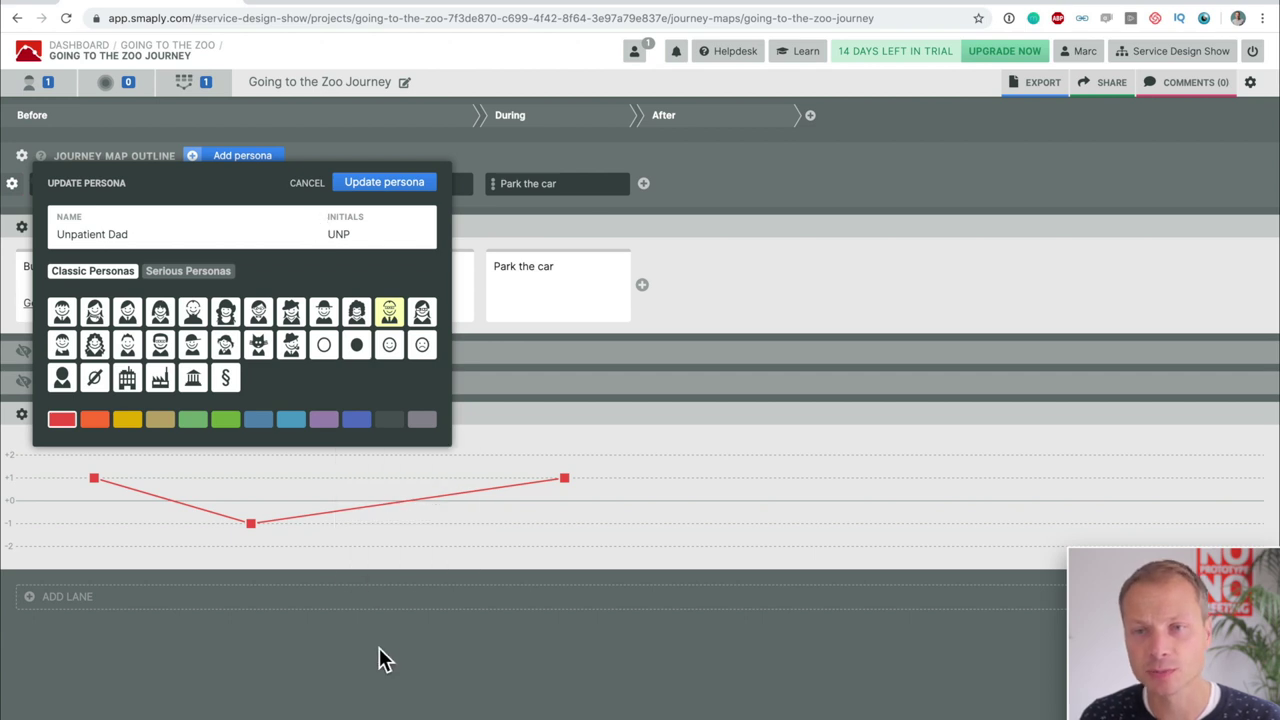
pyautogui.click(195, 430)
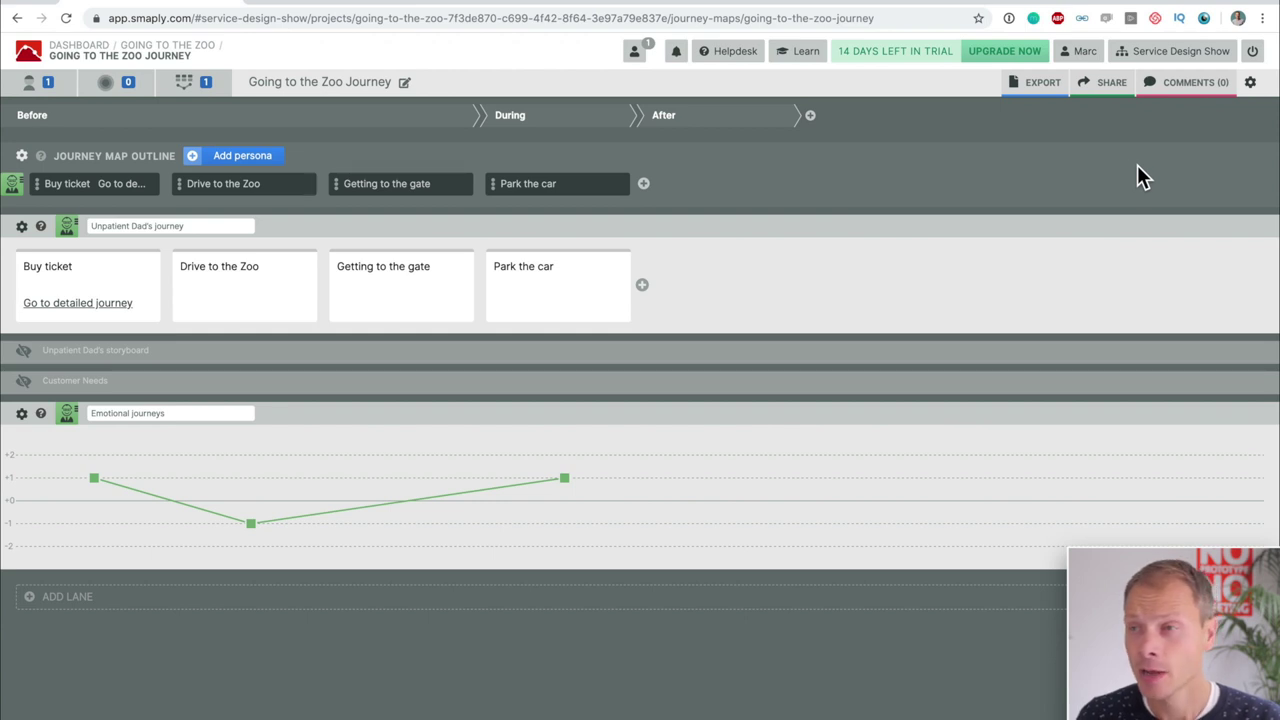
# Check the export feature, review the example public transport journey map export from start to end, and return to the zoo map
pyautogui.click(1045, 89)
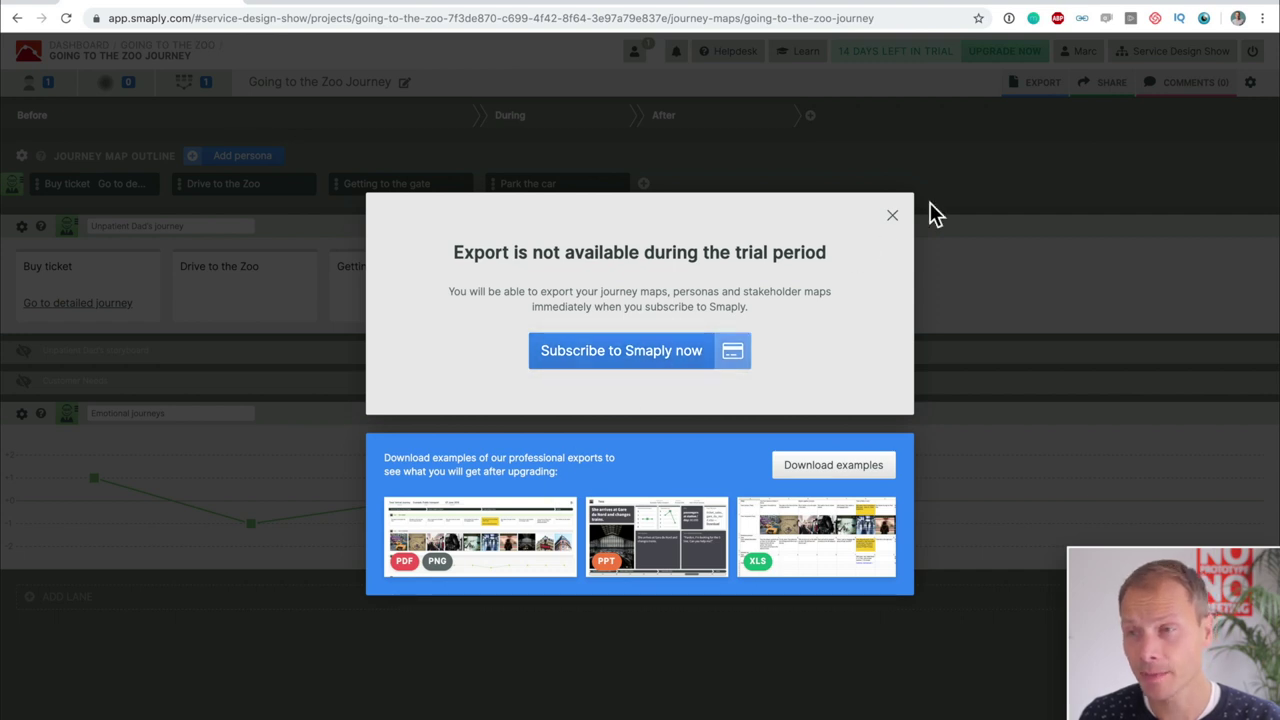
pyautogui.click(892, 218)
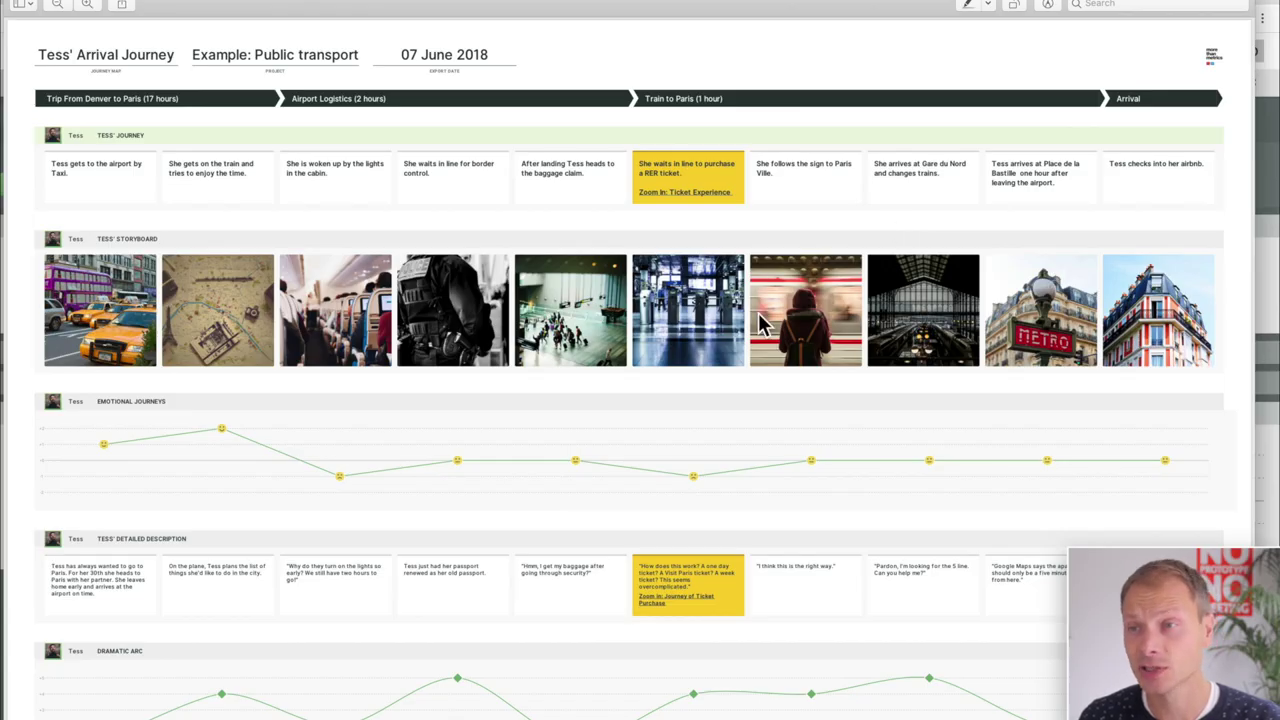
pyautogui.scroll(-4, 760, 330)
pyautogui.scroll(-2, 757, 333)
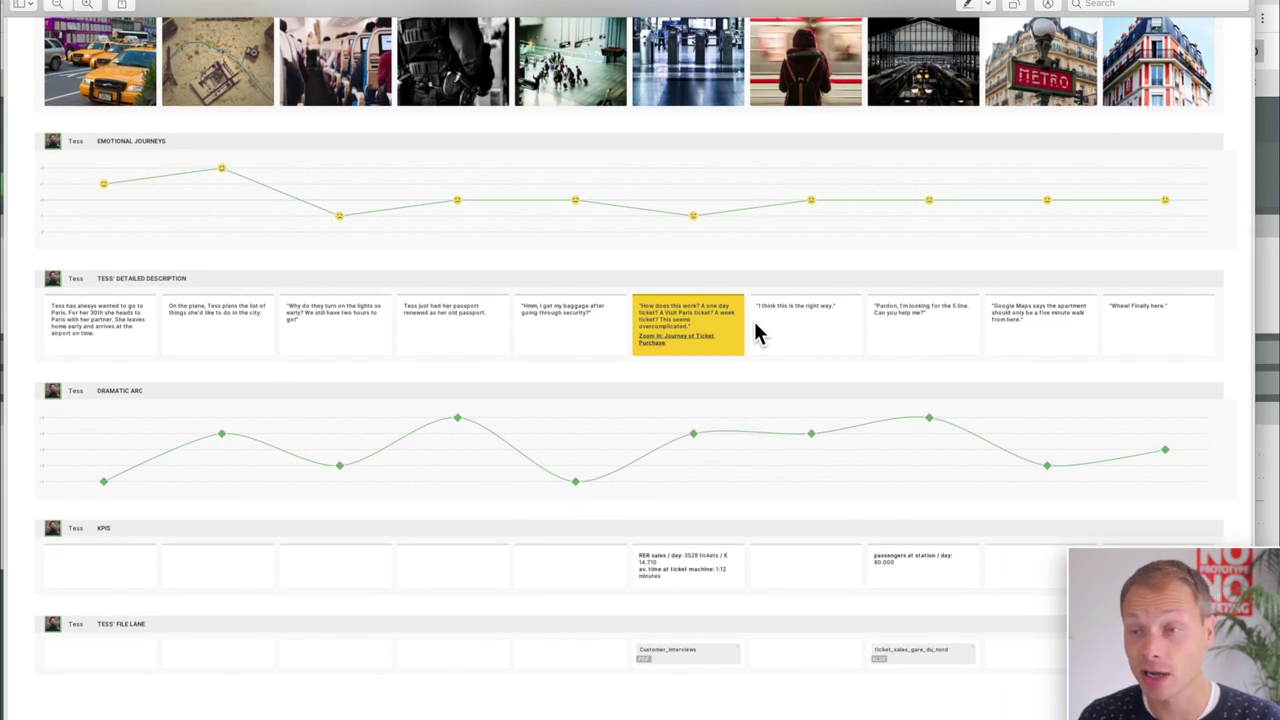
pyautogui.scroll(6, 770, 345)
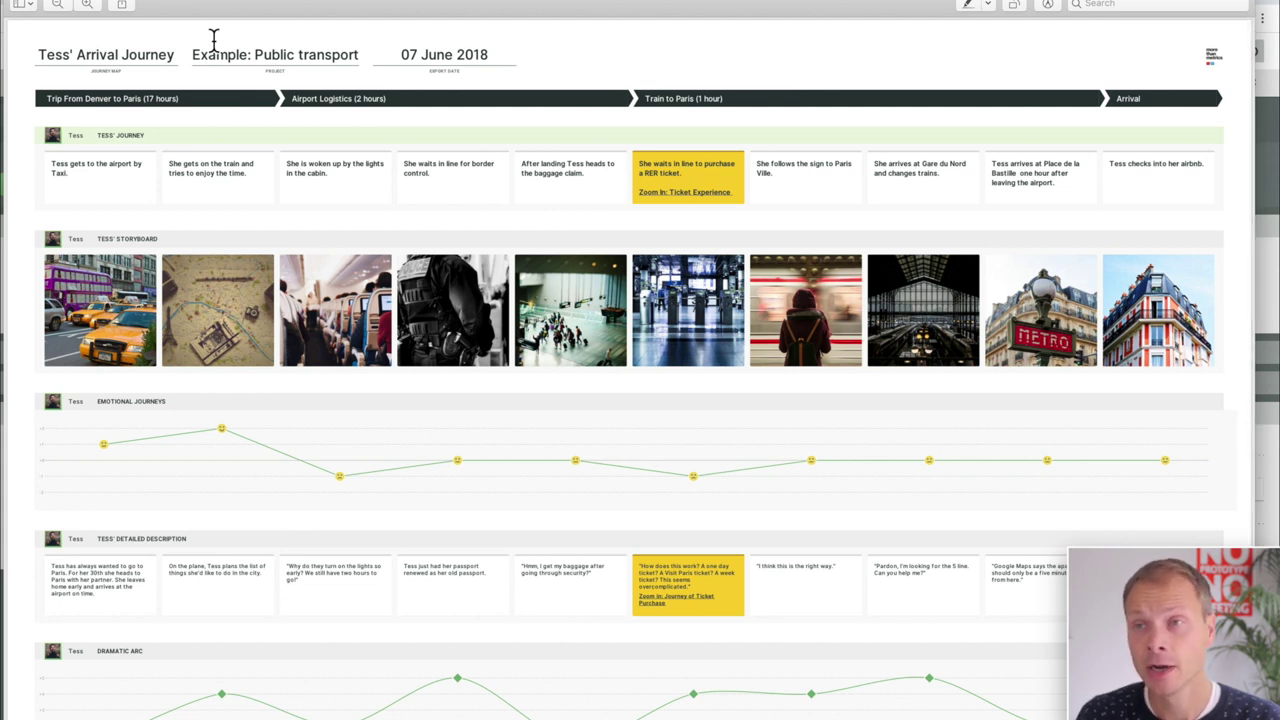
pyautogui.press('super+Tab')
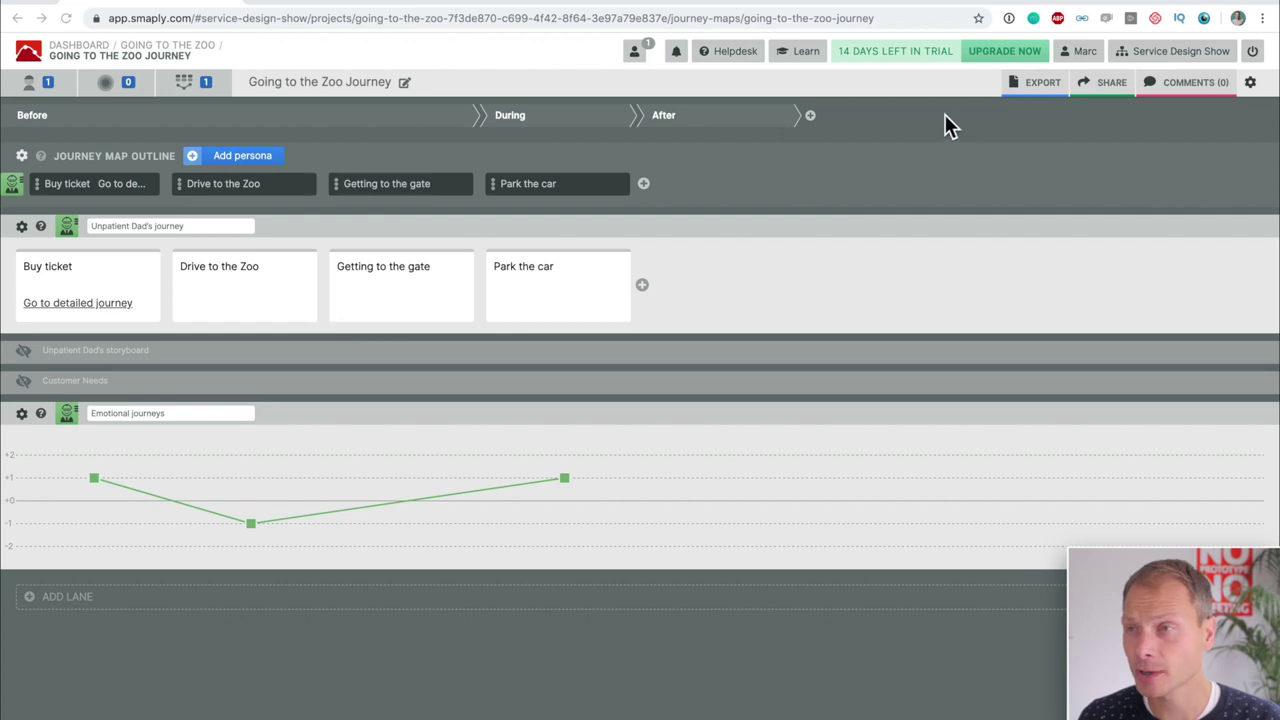
# View the information on sharing and on commenting for the journey map, closing each notice
pyautogui.click(1108, 89)
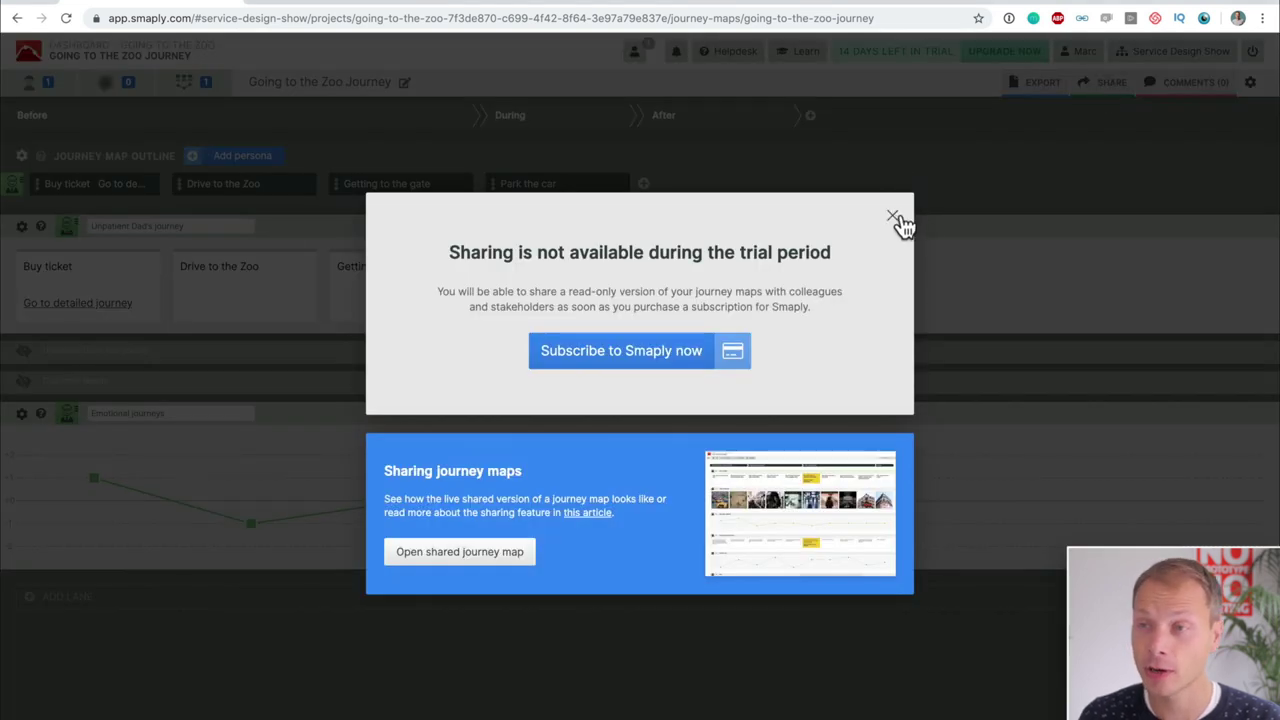
pyautogui.click(894, 218)
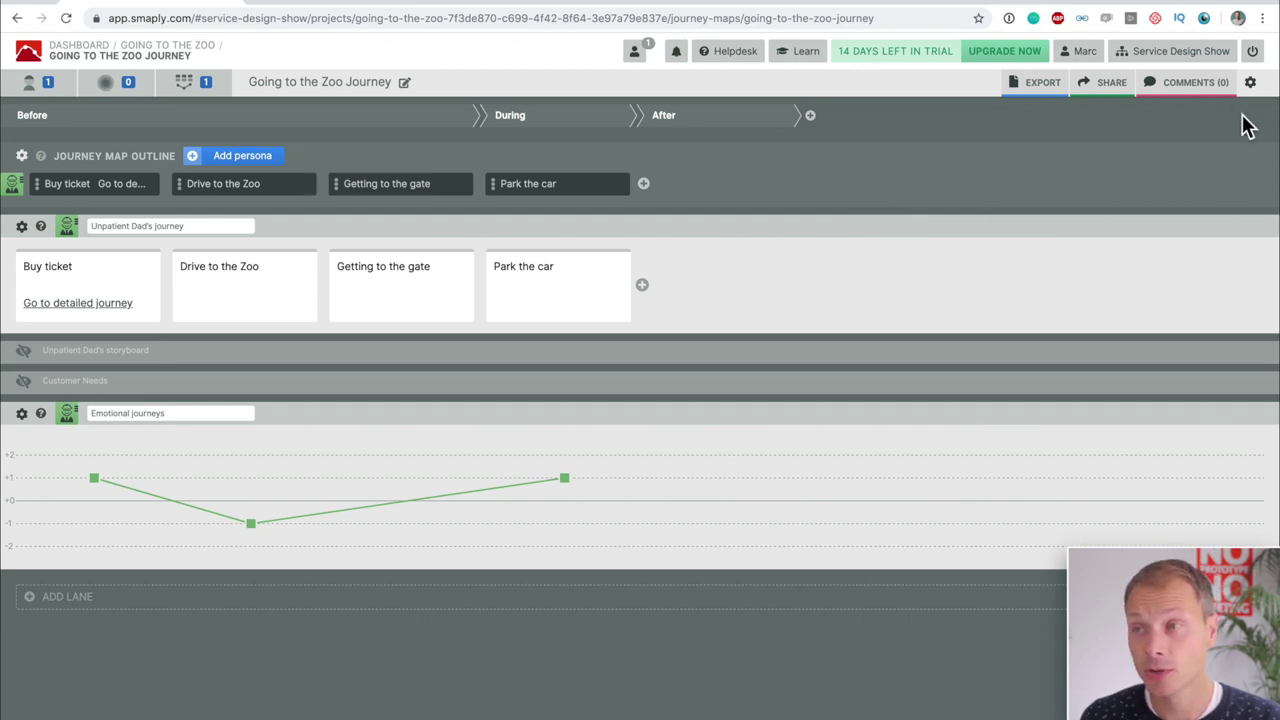
pyautogui.click(1197, 86)
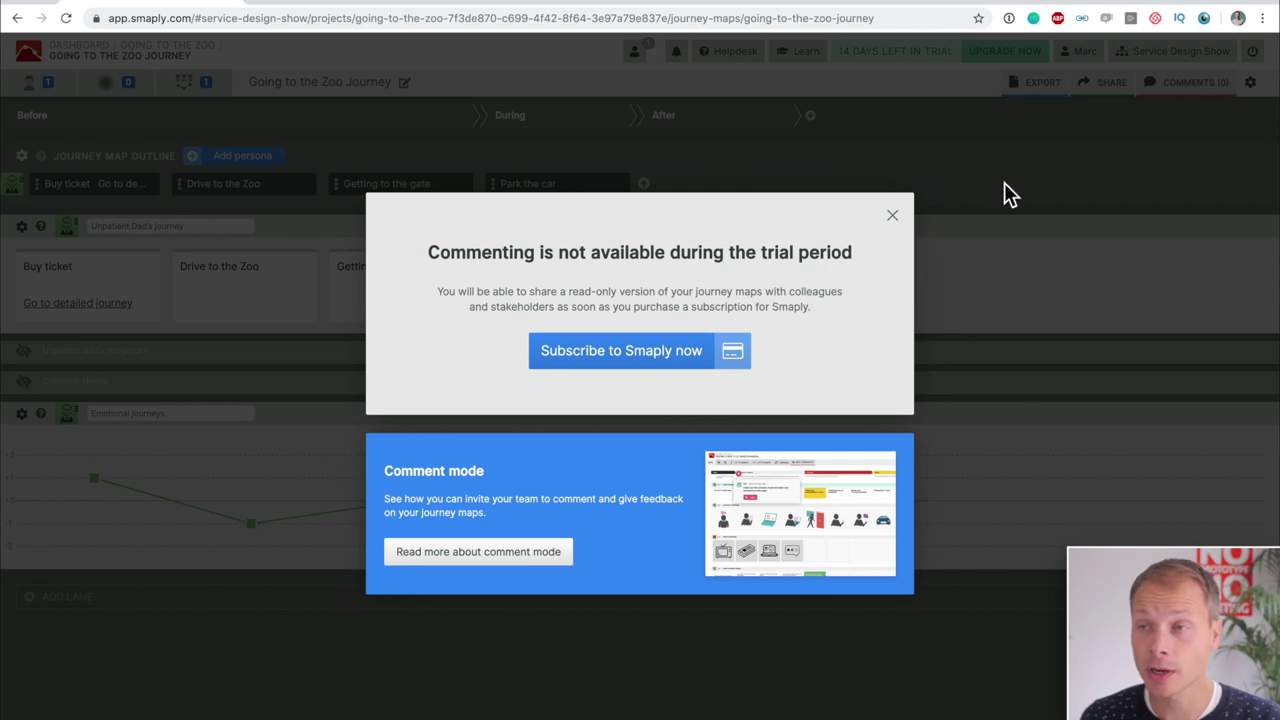
pyautogui.click(893, 217)
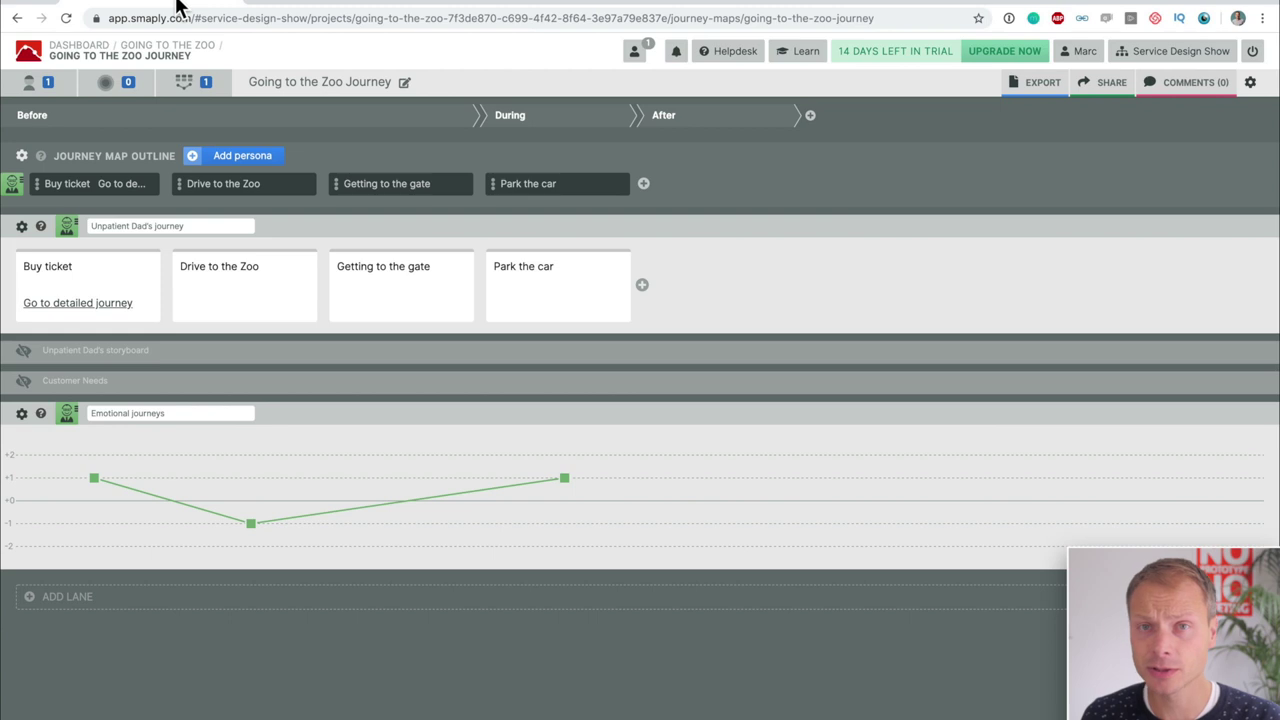
# Open the pricing page on smaply.com and compare the prices and features of the Starter, Regular, Business and Enterprise plans
pyautogui.click(669, 3)
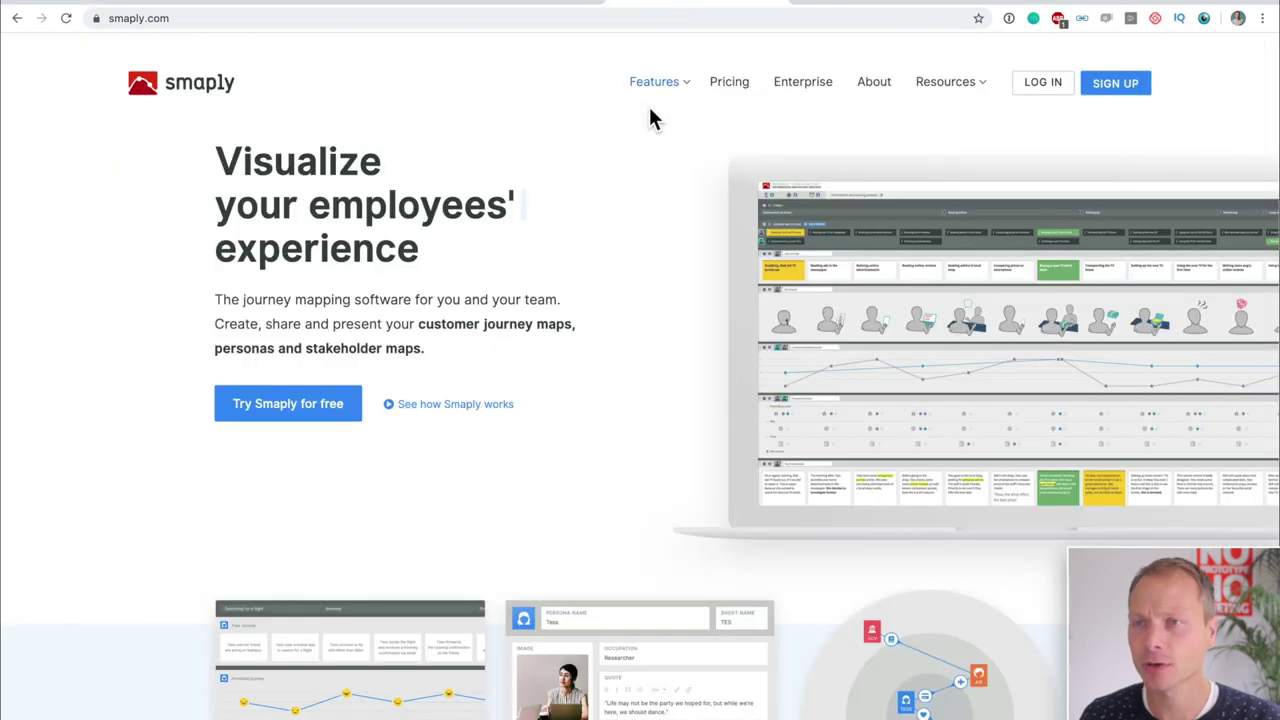
pyautogui.click(749, 90)
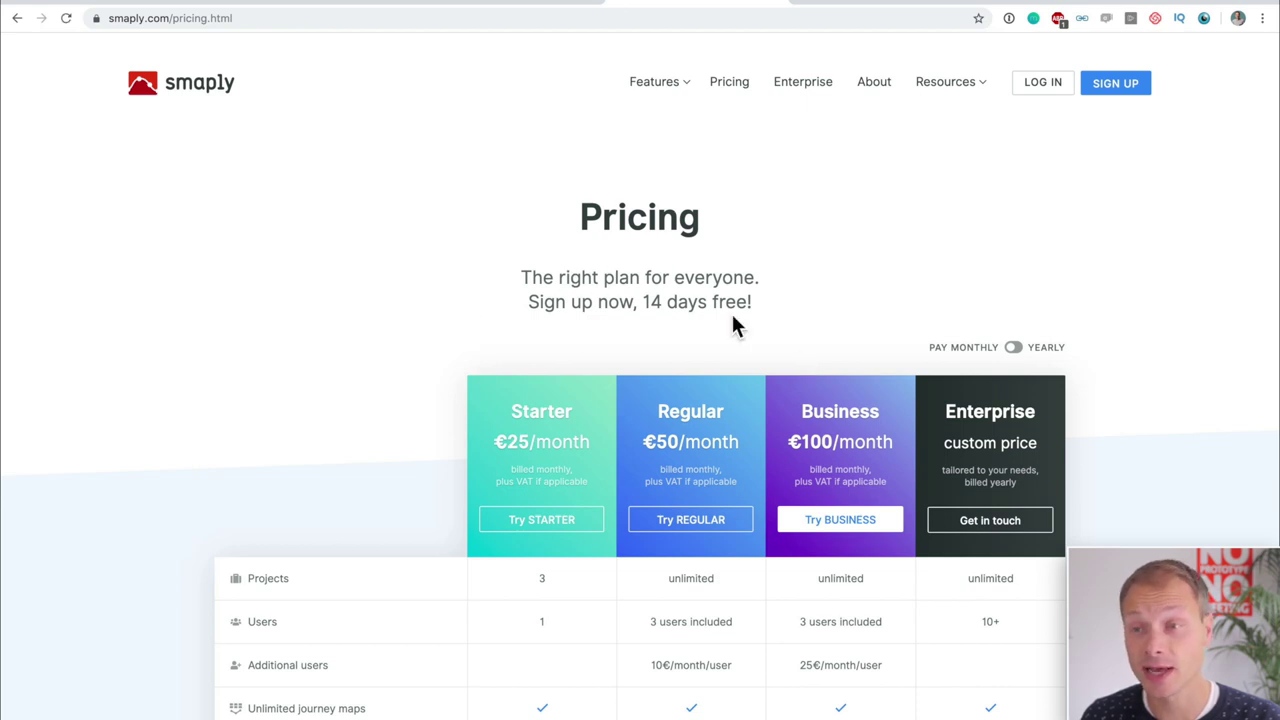
pyautogui.scroll(-1, 733, 318)
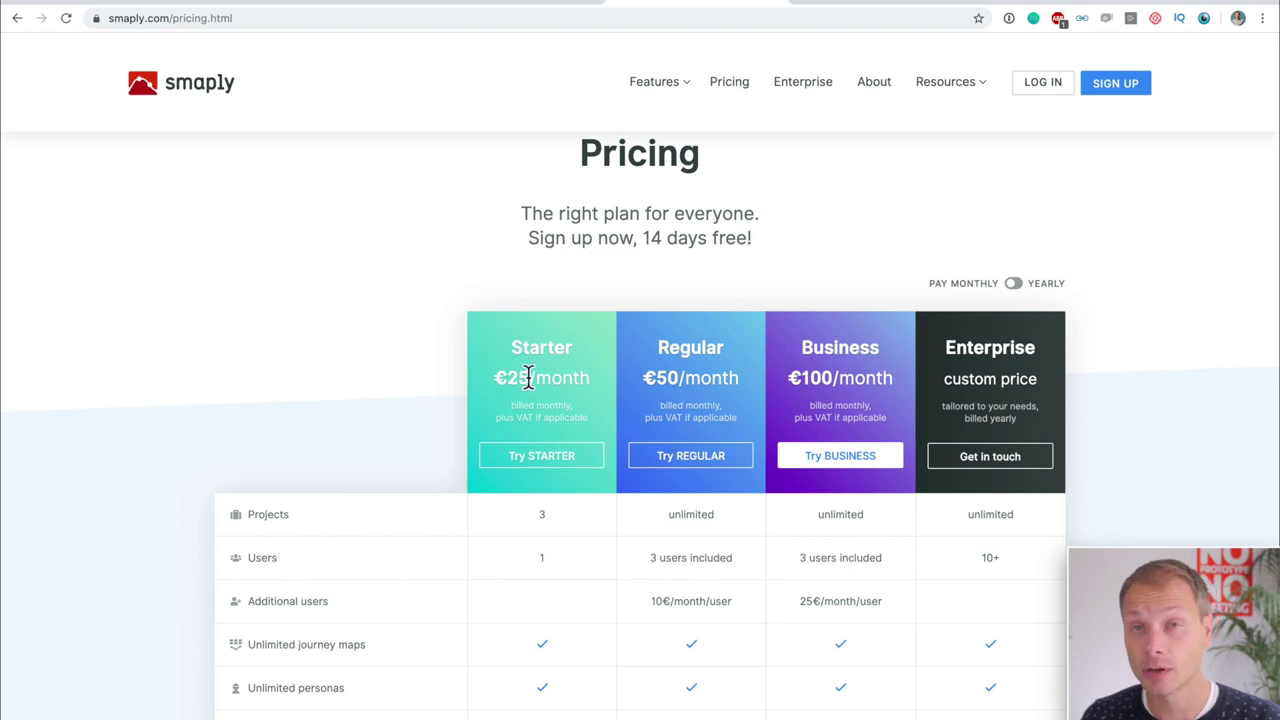
pyautogui.scroll(-6, 528, 377)
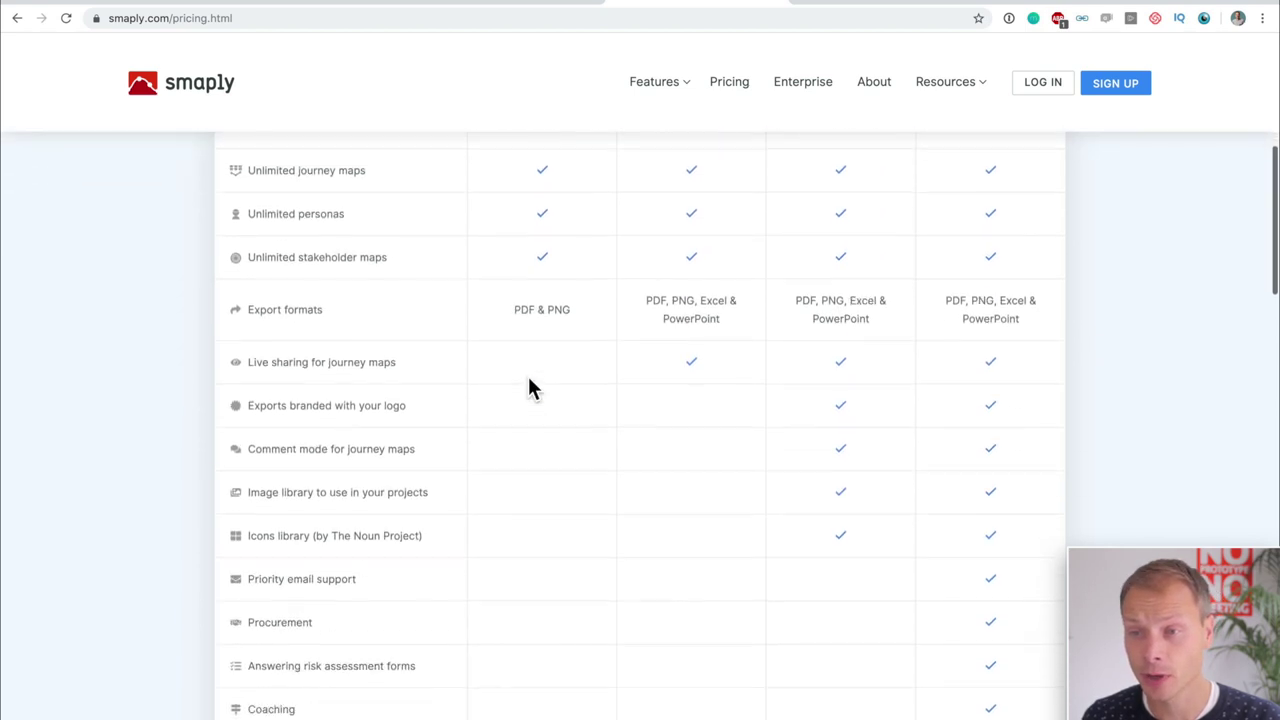
pyautogui.scroll(-5, 528, 377)
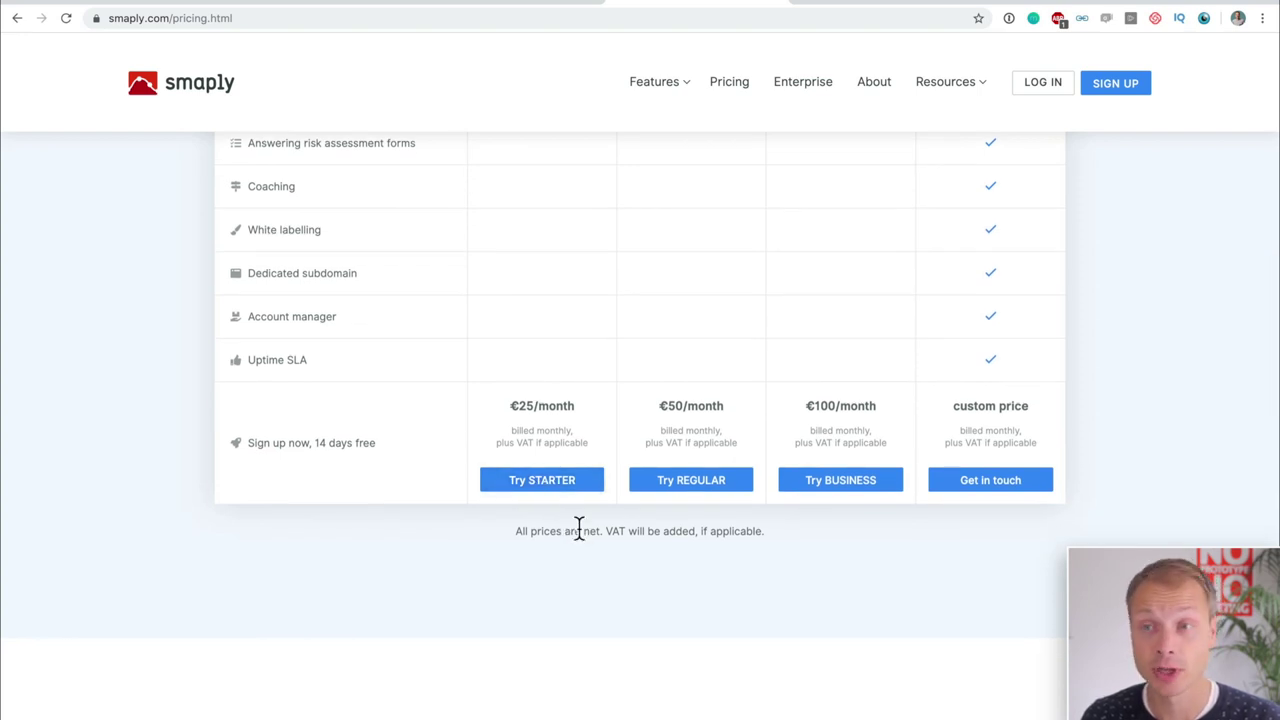
pyautogui.scroll(8, 575, 524)
pyautogui.scroll(4, 578, 528)
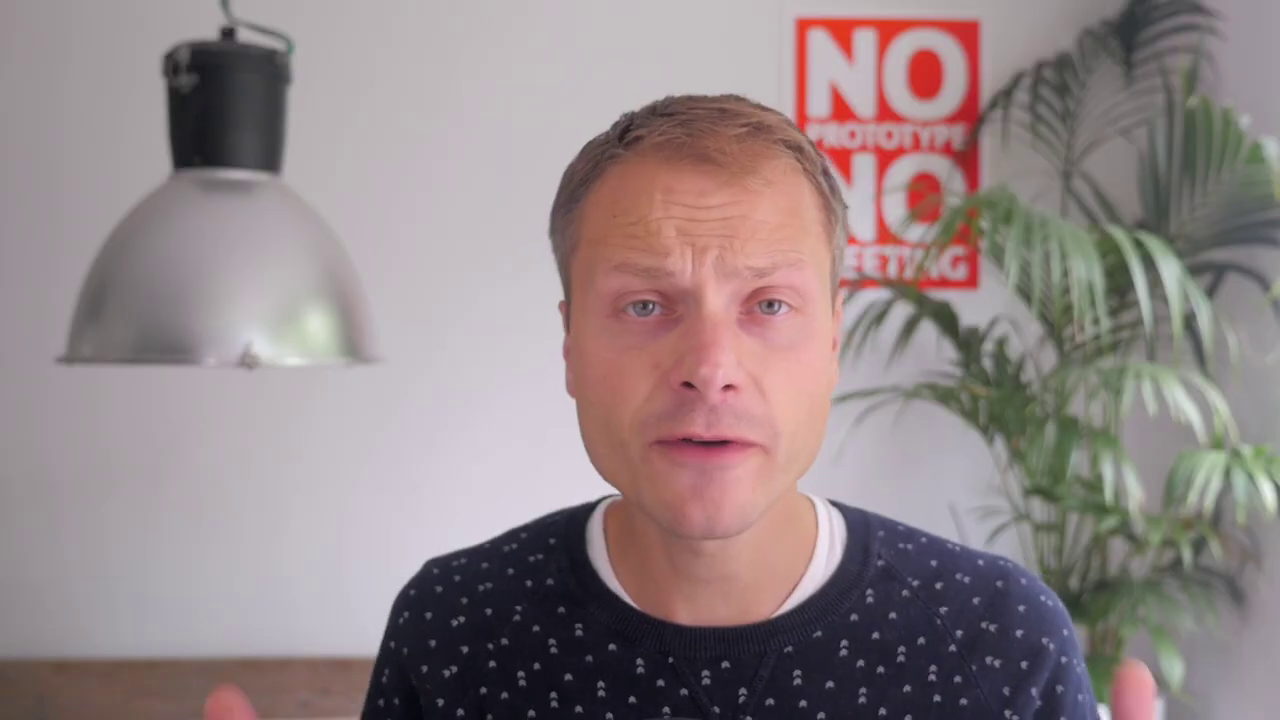